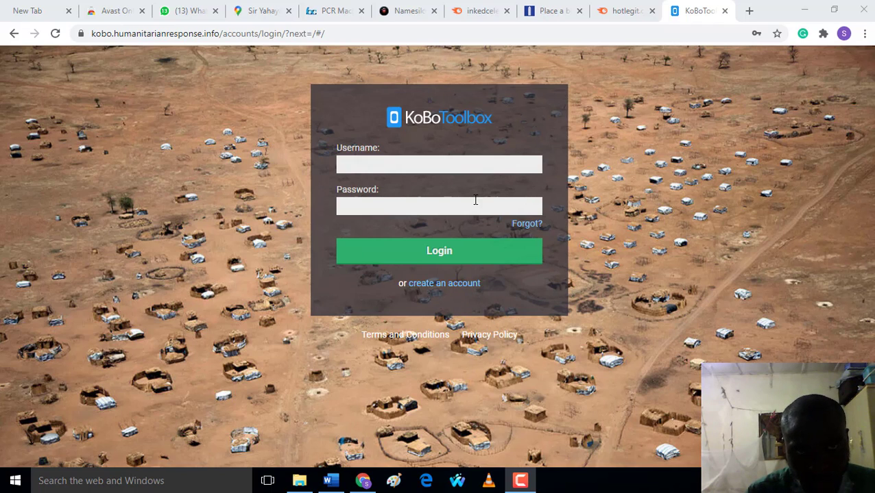
- Open the sign-up form and enter the user's name and organization 'omotech'
left_click(457, 291)
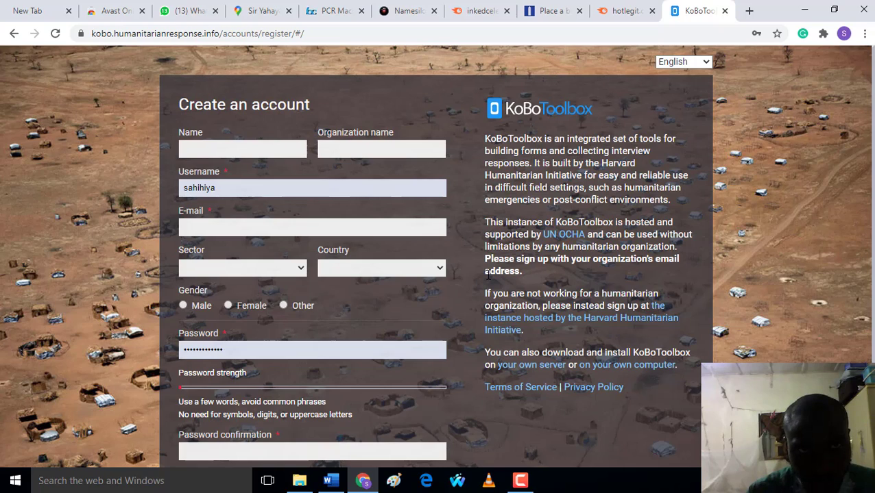
scroll(487, 274, "down", 1)
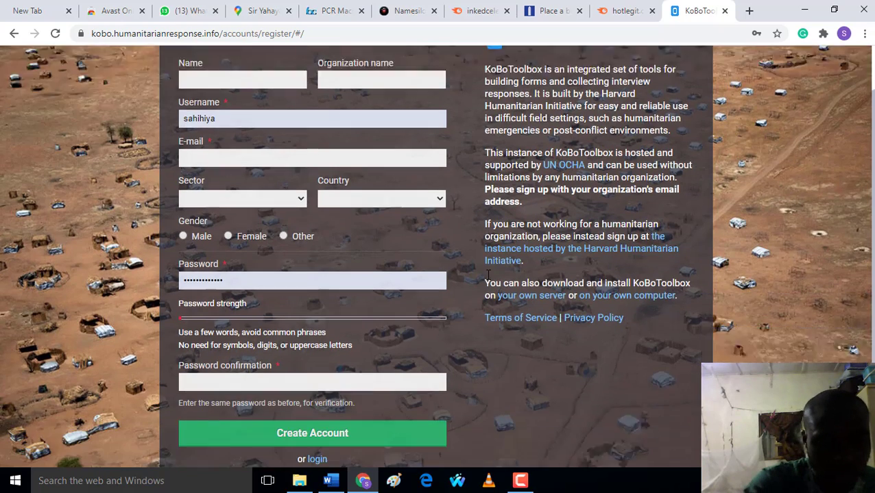
scroll(487, 274, "down", 1)
scroll(488, 275, "up", 2)
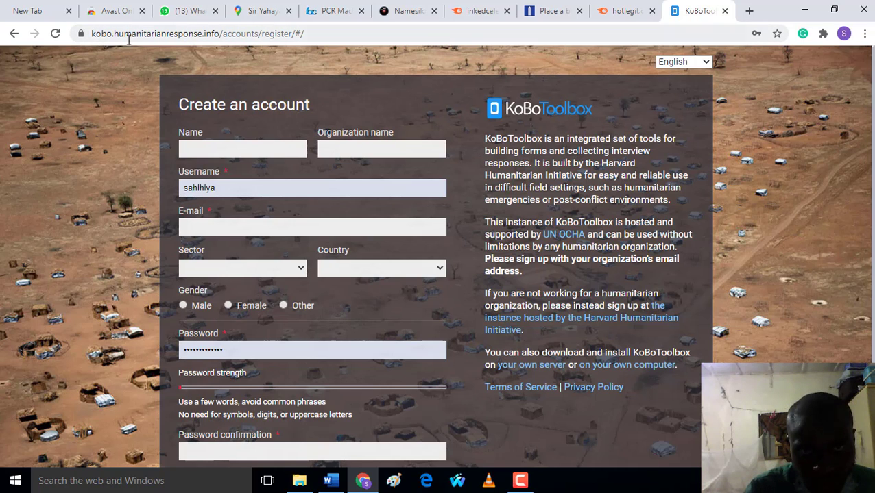
left_click(243, 146)
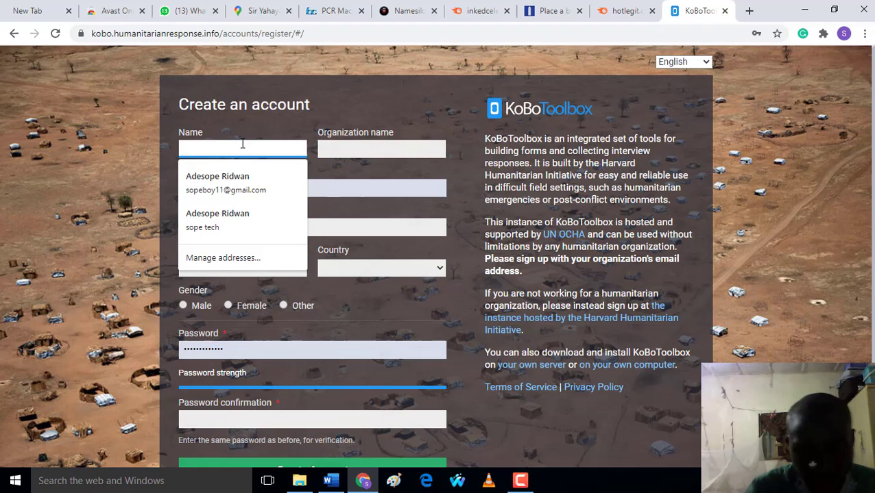
type("ridwan")
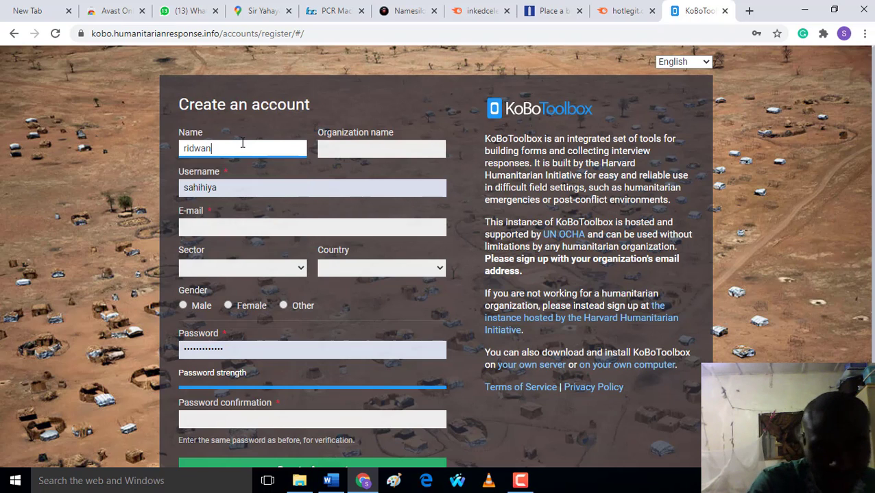
left_click(387, 152)
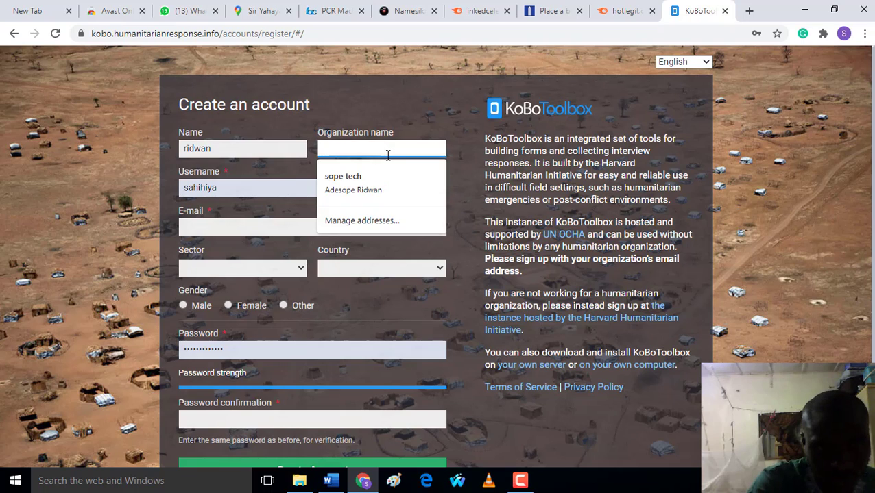
type("omot")
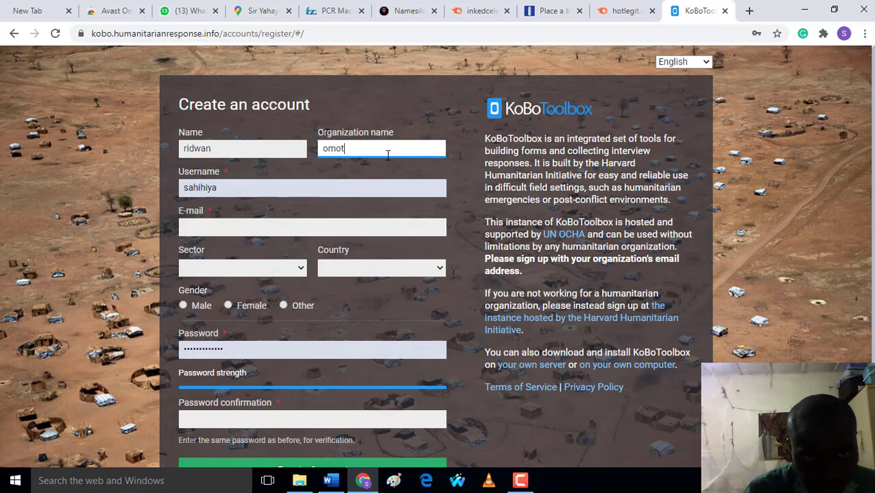
type("ech")
- Replace the prefilled username with a suggested one and fill in the e-mail address
left_click(349, 191)
key("BackSpace")
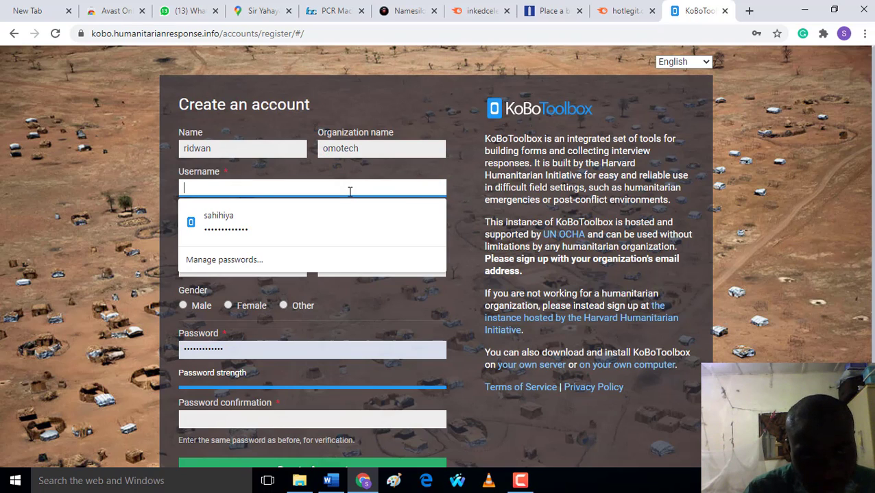
type("sop")
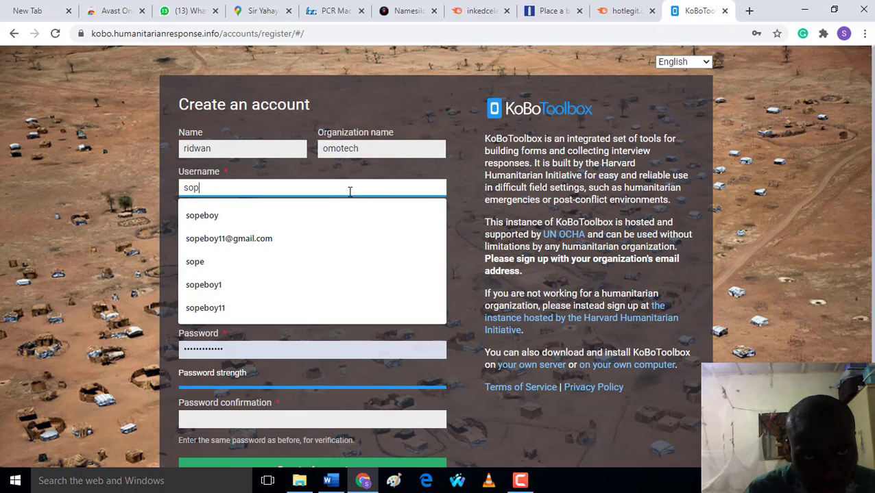
type("eboy")
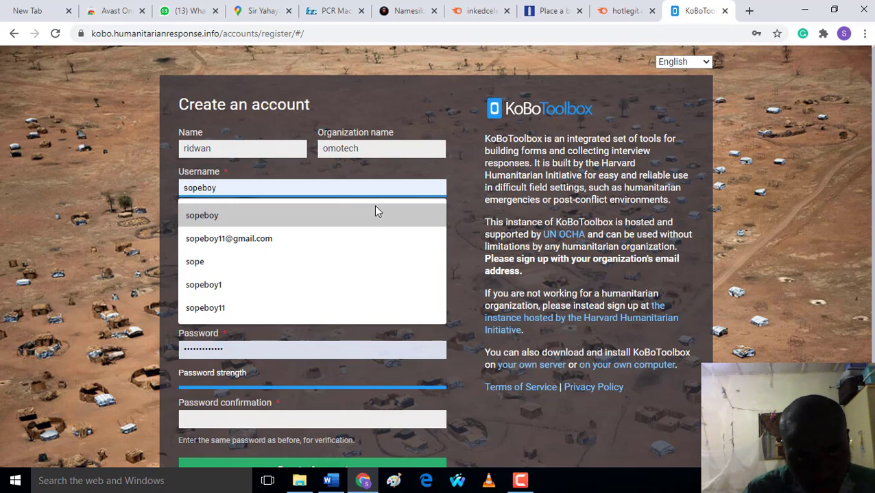
left_click(374, 206)
left_click(303, 235)
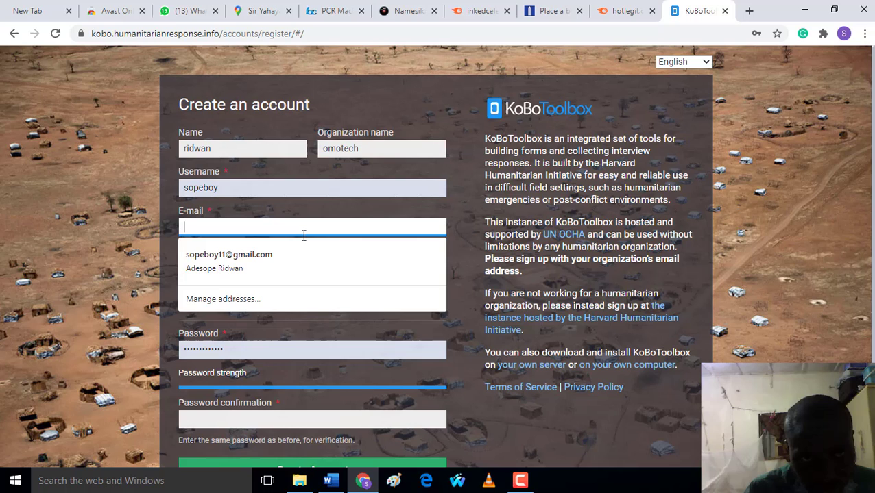
left_click(240, 256)
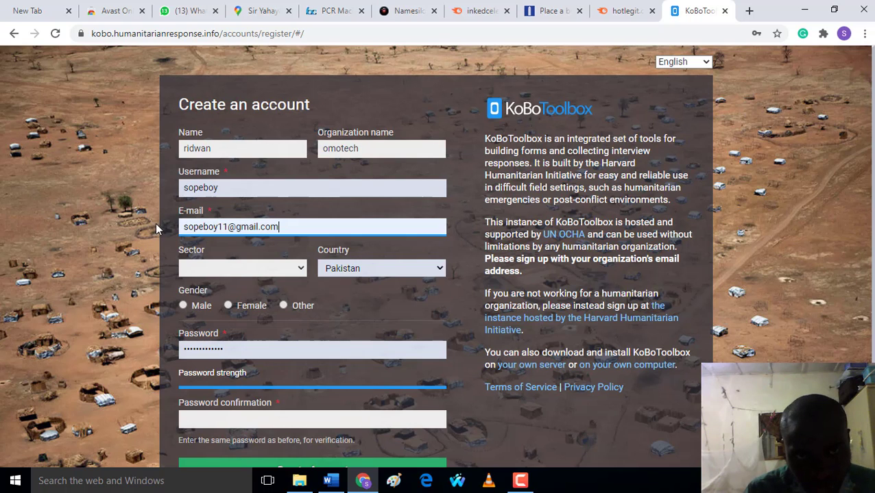
- Set the sector to Information / Media and start picking Nigeria from the country list
left_click(191, 268)
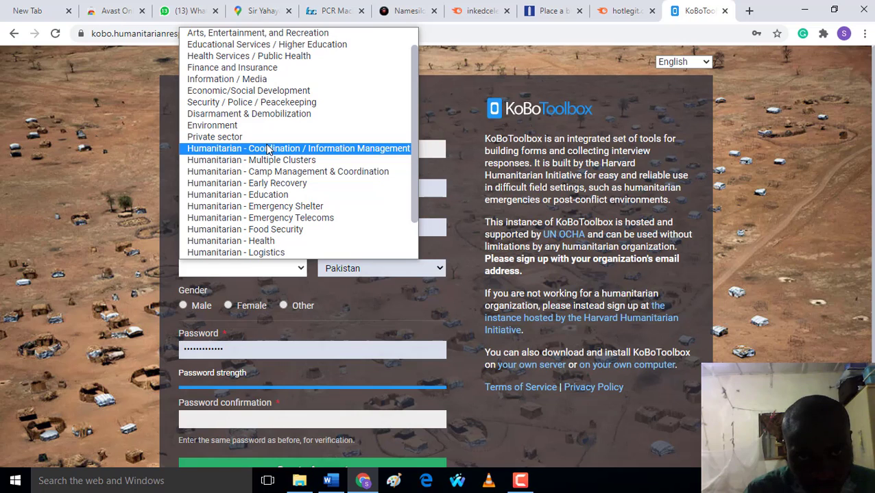
left_click(289, 83)
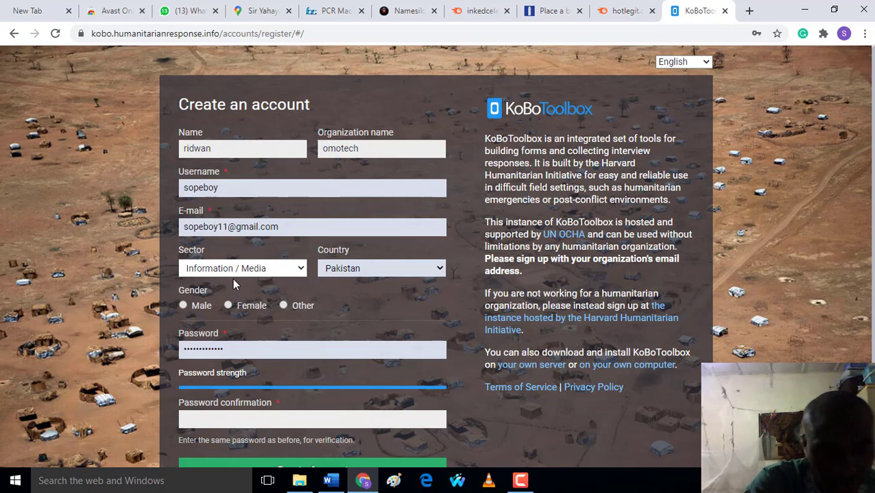
left_click(333, 273)
key("Down")
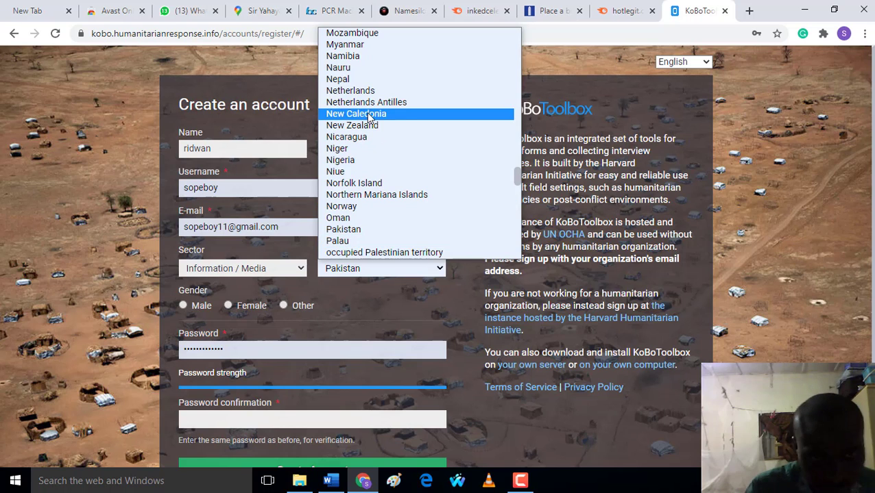
- Choose Nigeria as the country and Male as the gender
left_click(375, 160)
scroll(218, 323, "down", 1)
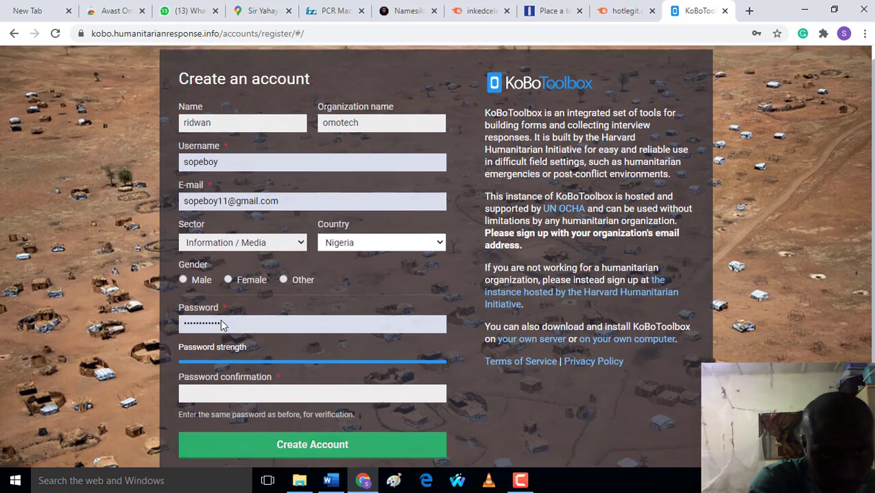
left_click(206, 243)
- Enter a new account password and retype it in the confirmation field
left_click(218, 285)
key("ctrl+a")
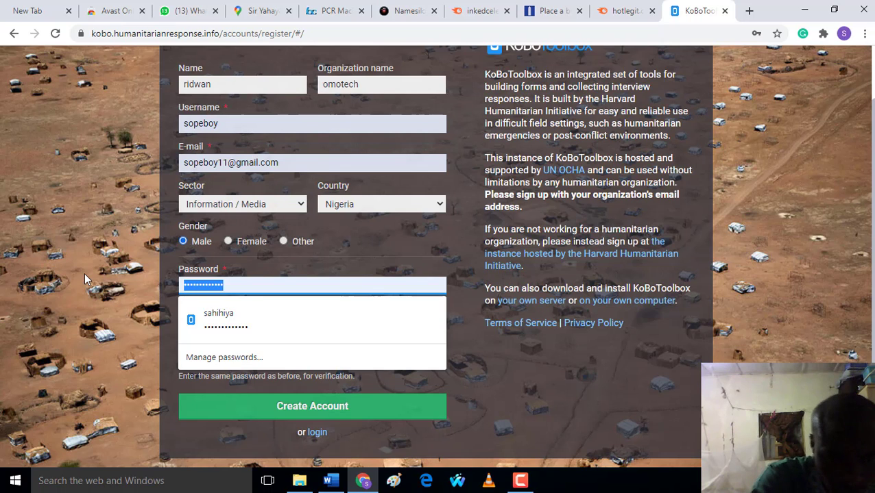
type("••••")
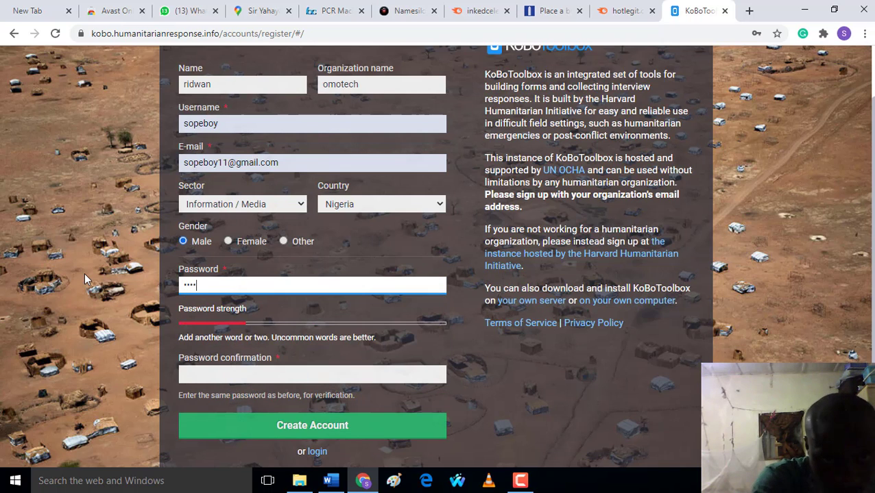
type("•••••")
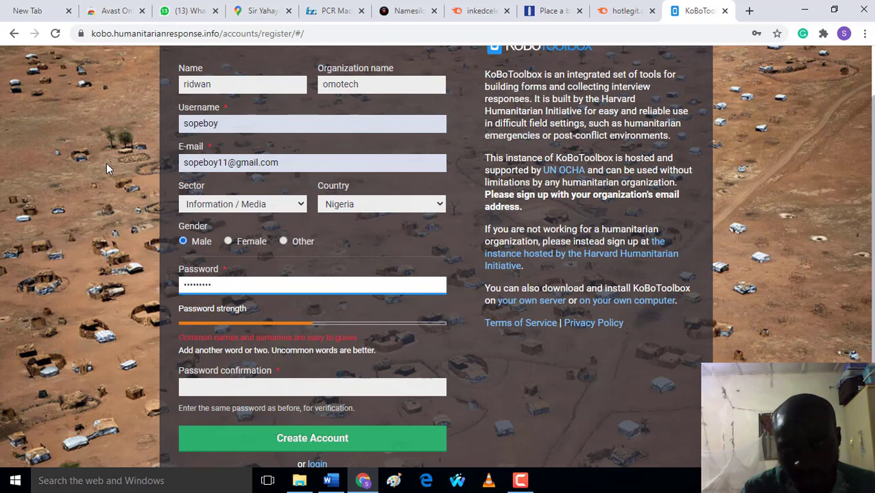
type("•")
key("Tab")
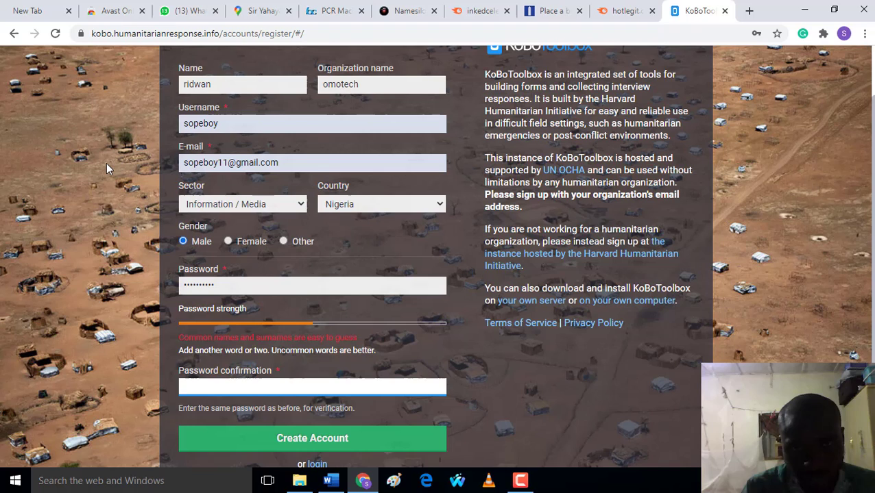
type("••")
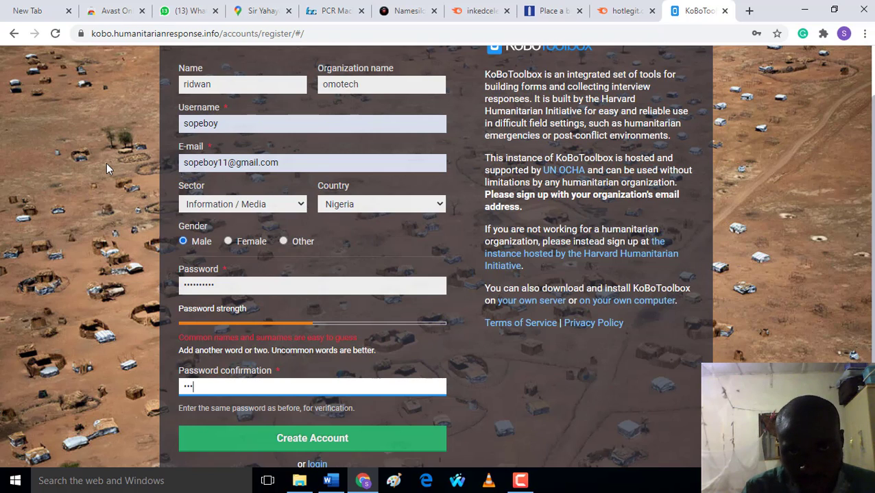
type("•••••")
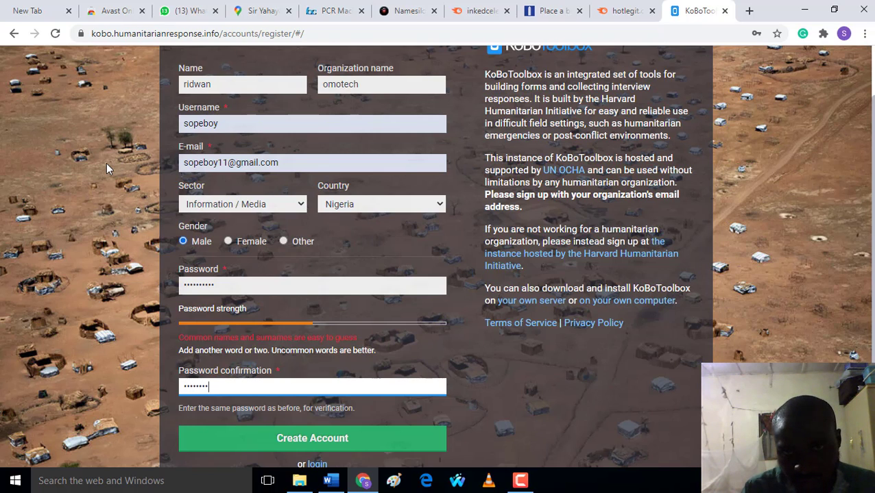
type("••")
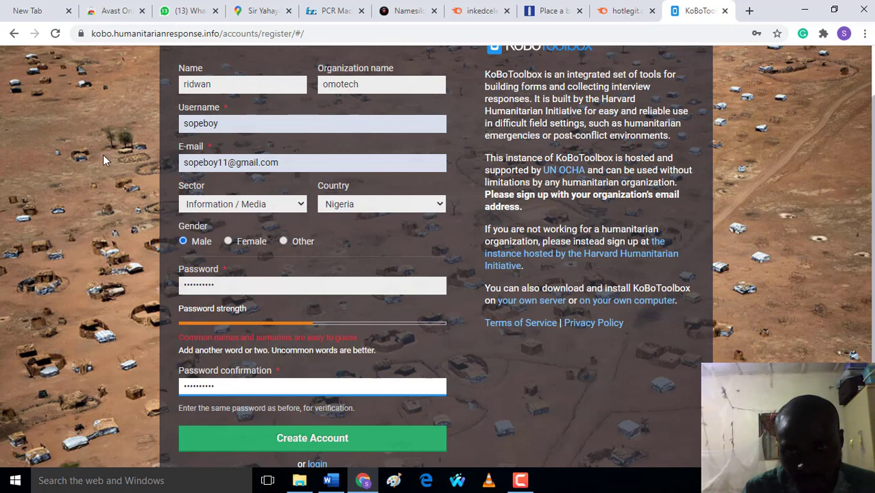
- Submit the registration, save the login in the browser and dismiss the password warning
left_click(345, 444)
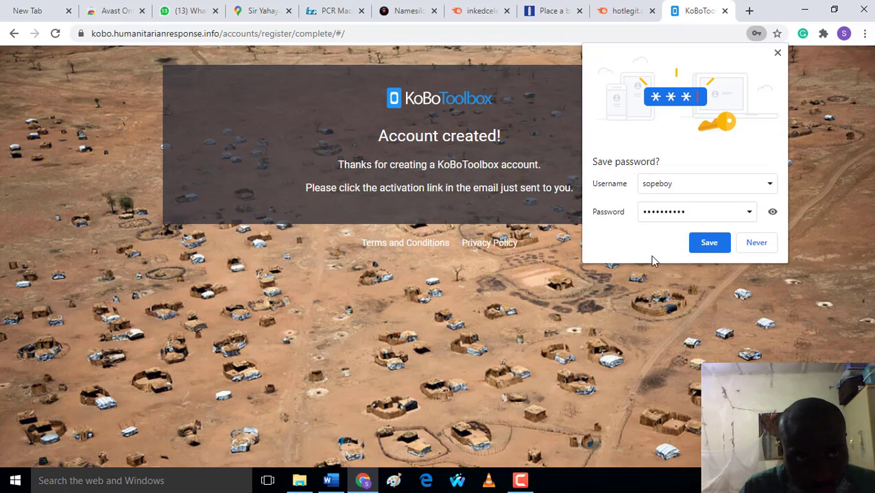
left_click(706, 245)
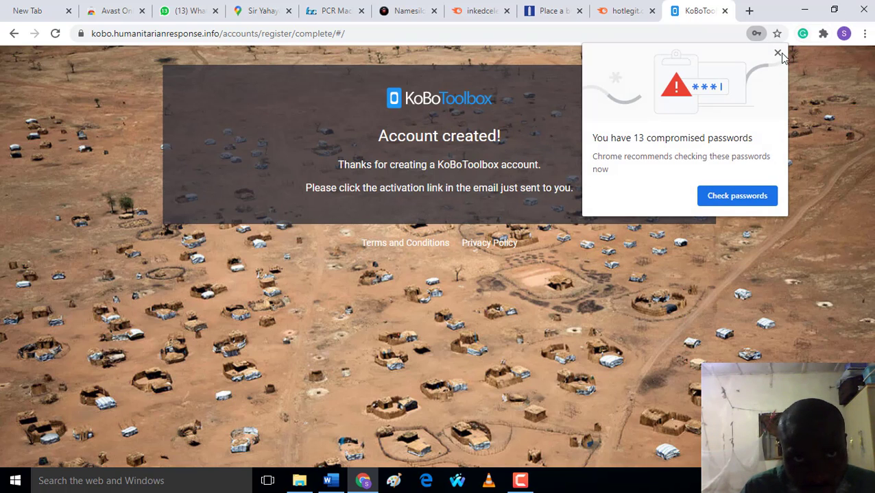
left_click(777, 53)
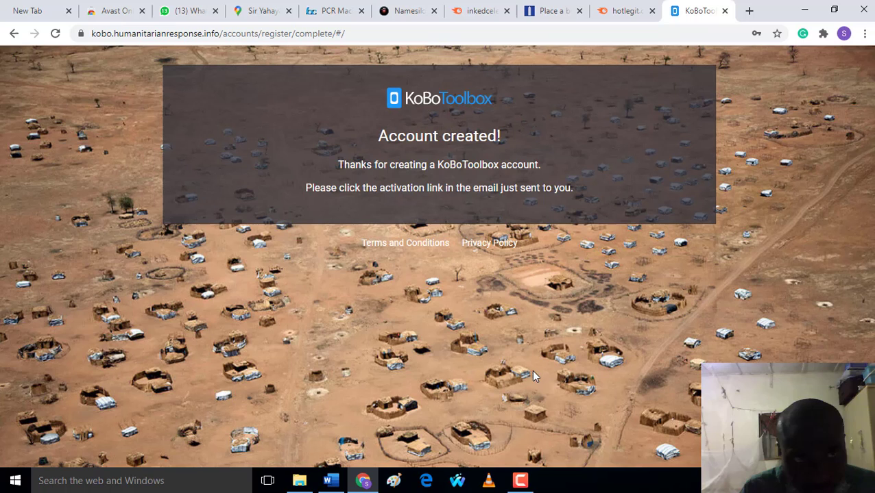
left_click(520, 481)
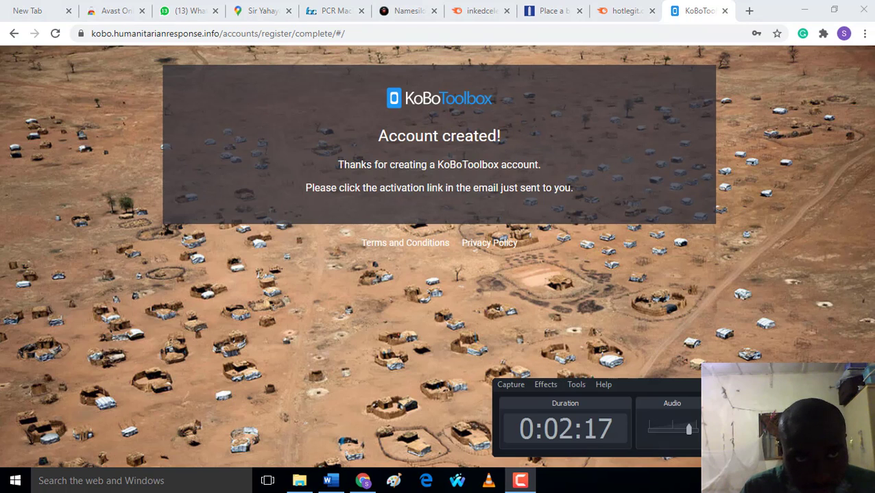
left_click(521, 481)
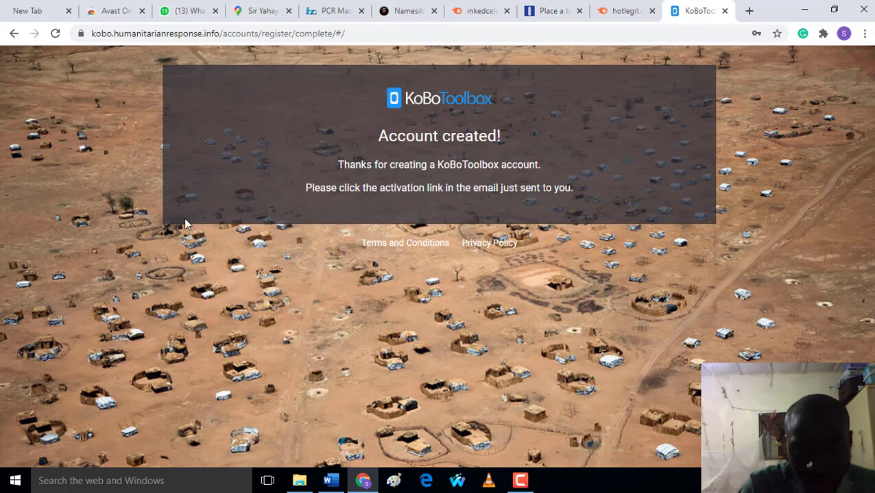
- Reload the account-created page, then go back to the registration form
right_click(59, 146)
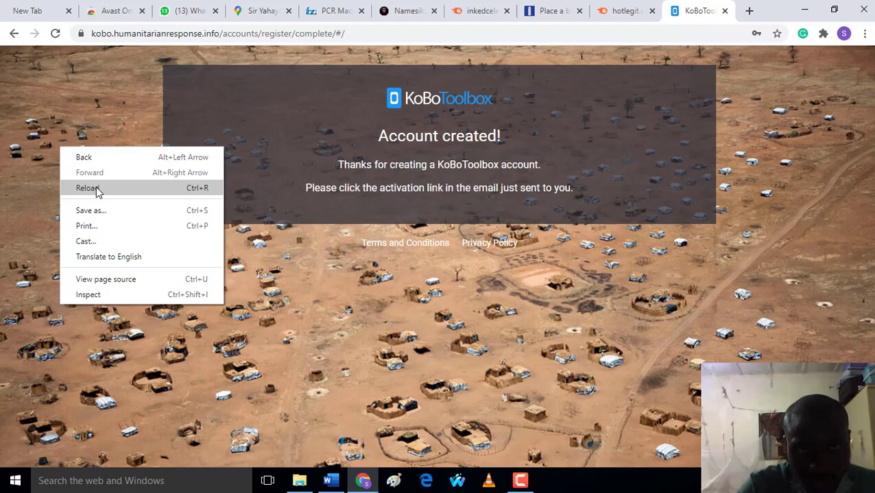
left_click(55, 34)
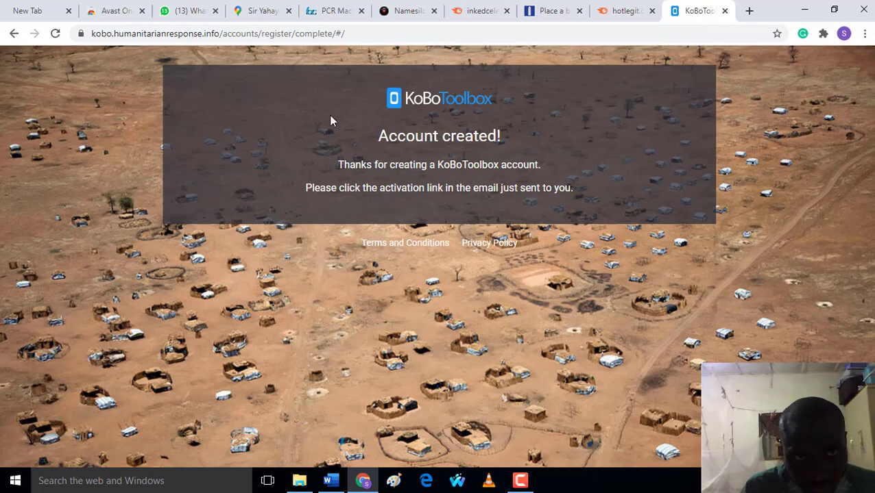
left_click(14, 33)
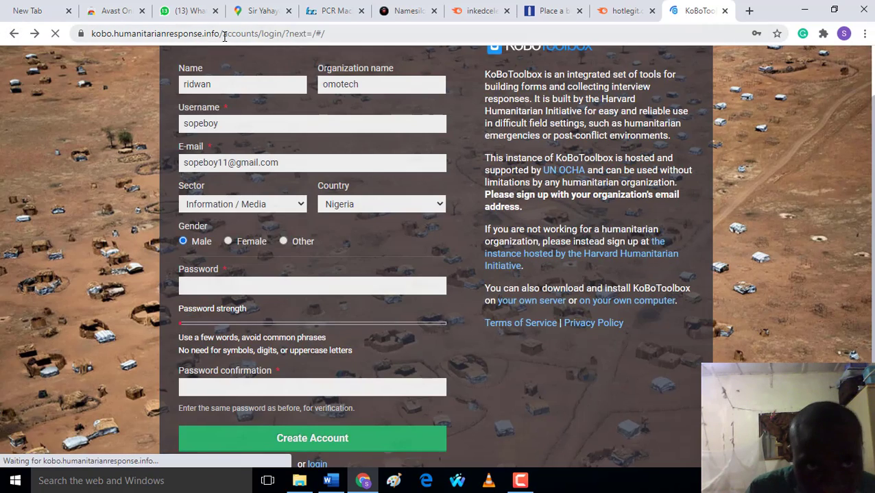
- Trim the web address to the site root, load it, and log in to the account
left_click_drag(221, 33, 455, 35)
key("BackSpace")
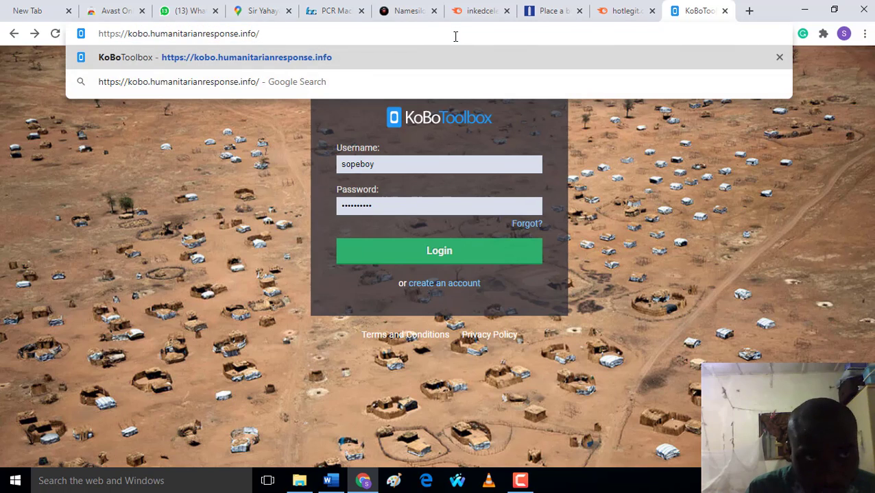
key("Return")
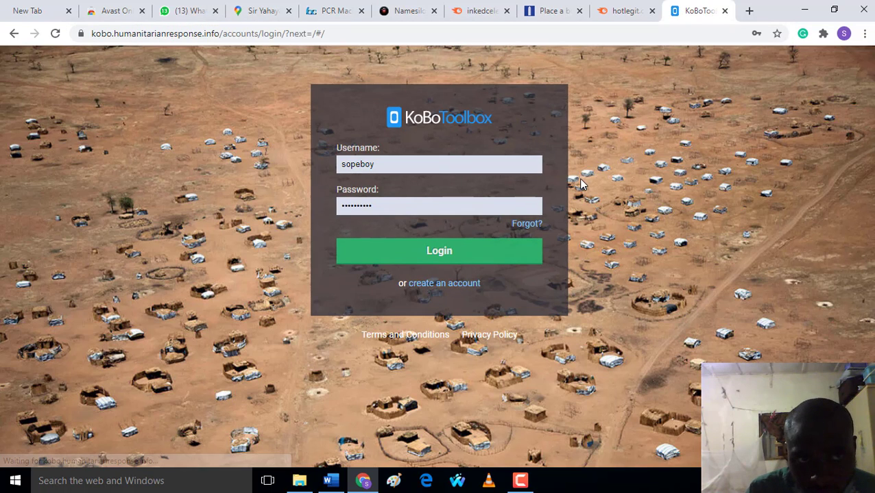
left_click(423, 252)
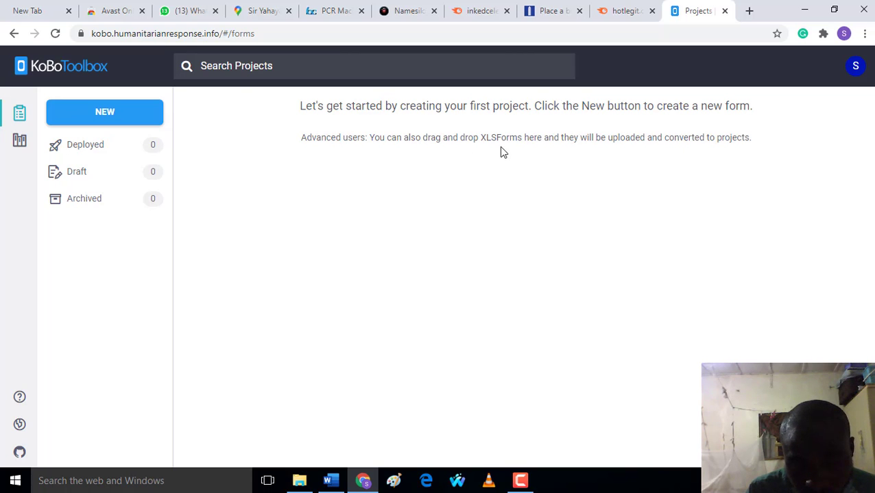
- Start a new project, look at the template option, then return to the source choices
left_click(113, 122)
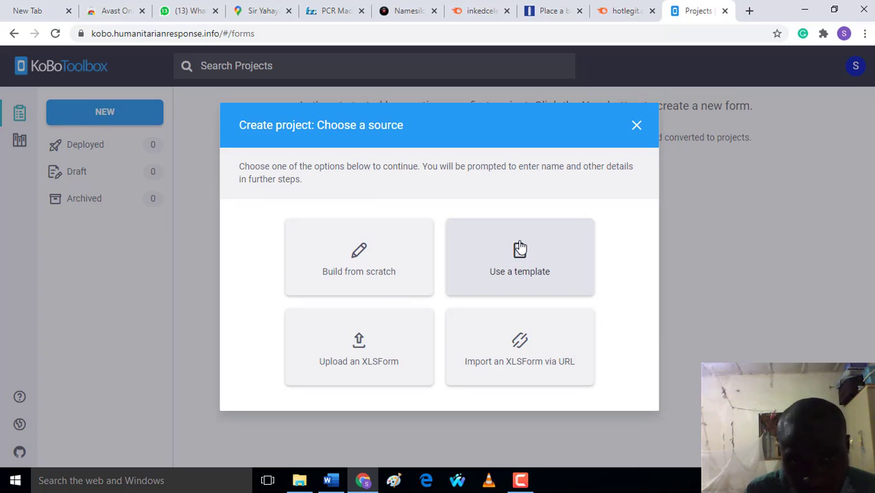
left_click(514, 285)
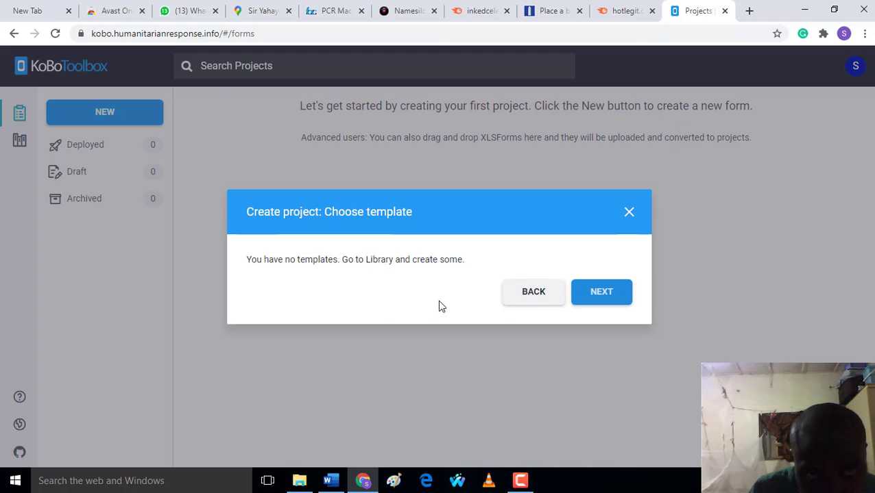
left_click(533, 293)
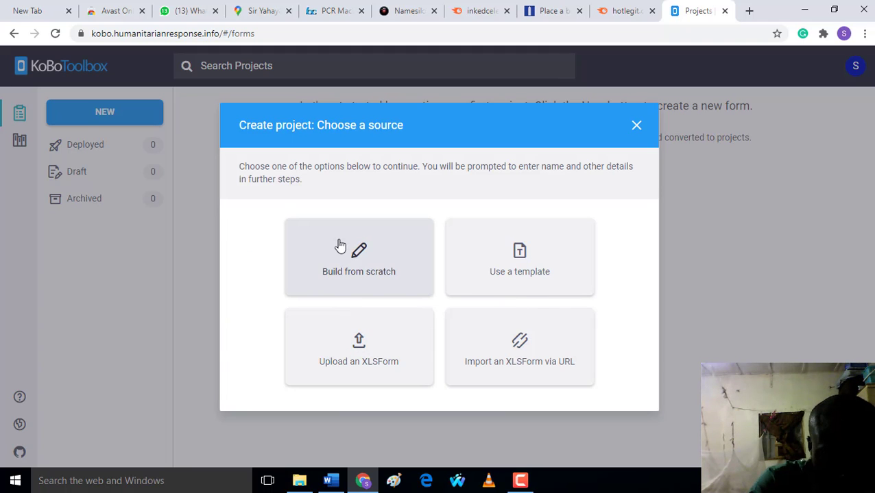
- Build from scratch, naming the project project1 with description 'my final project'
left_click(350, 277)
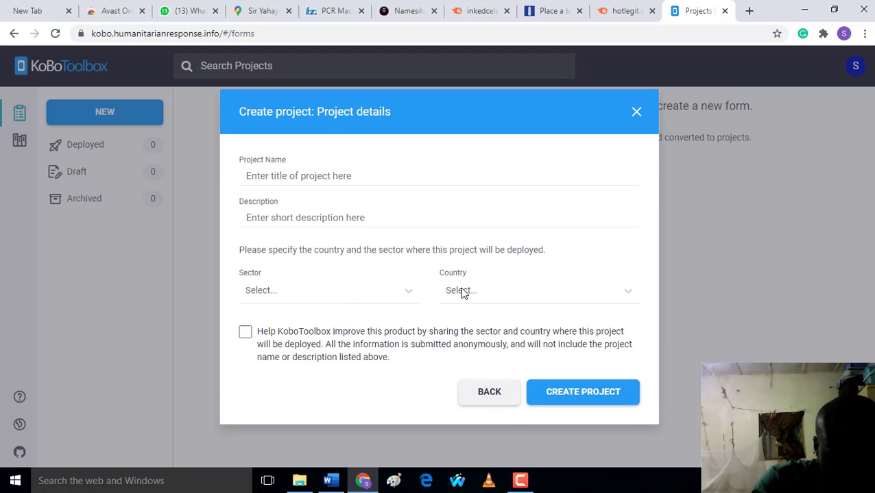
left_click(299, 174)
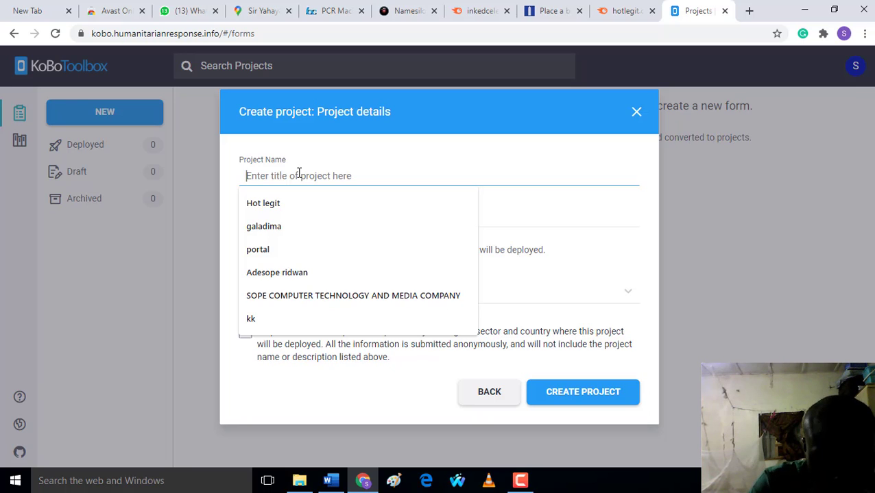
type("pro")
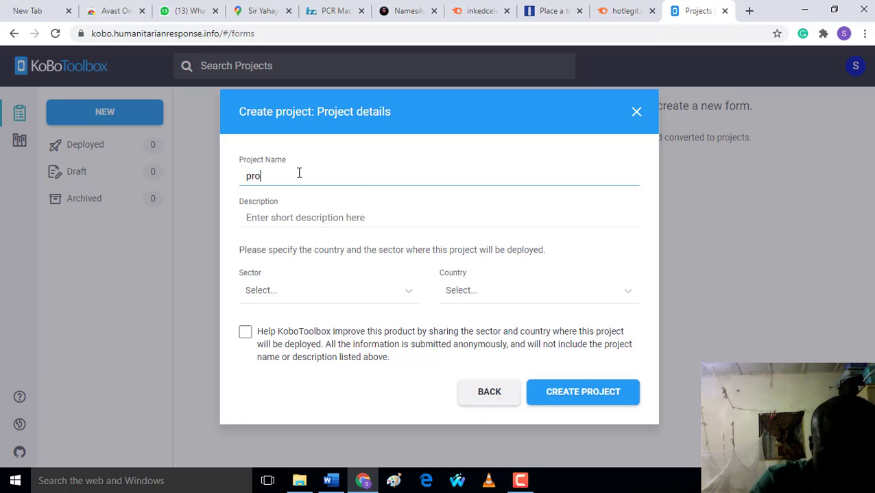
type("ject1")
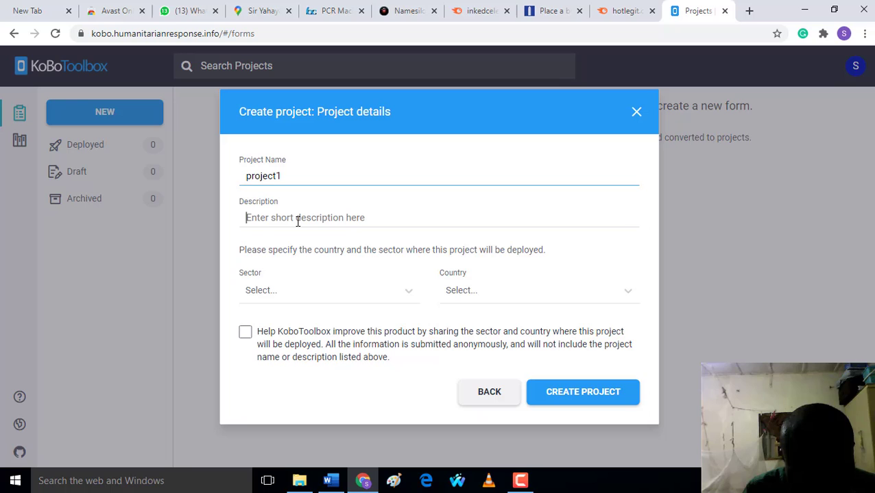
type("my final project")
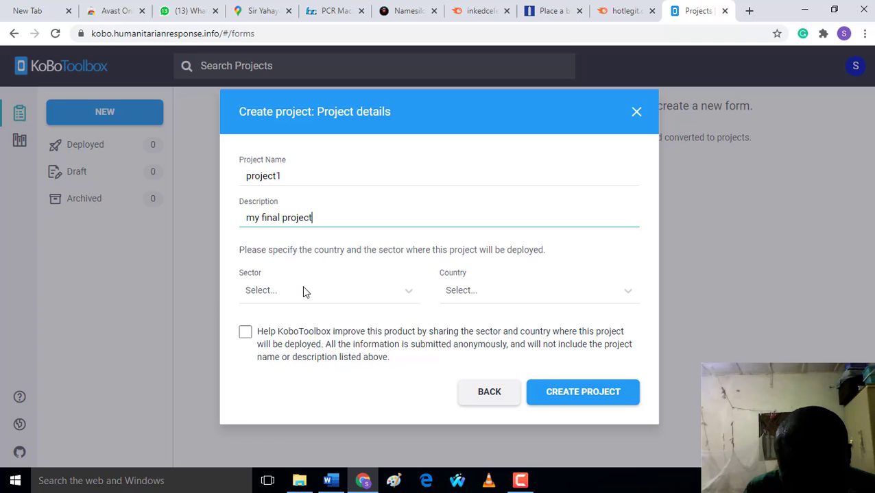
- Set the project sector to Other and the country to Nigeria
left_click(303, 289)
scroll(313, 364, "down", 10)
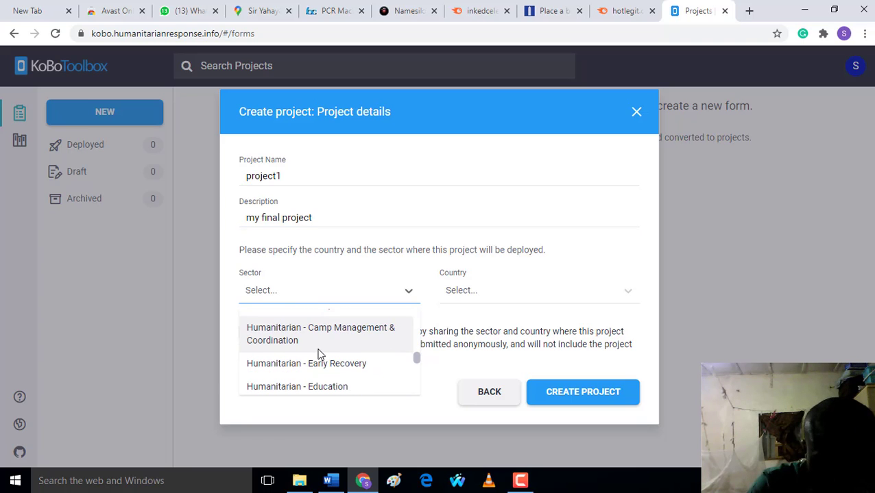
left_click(308, 383)
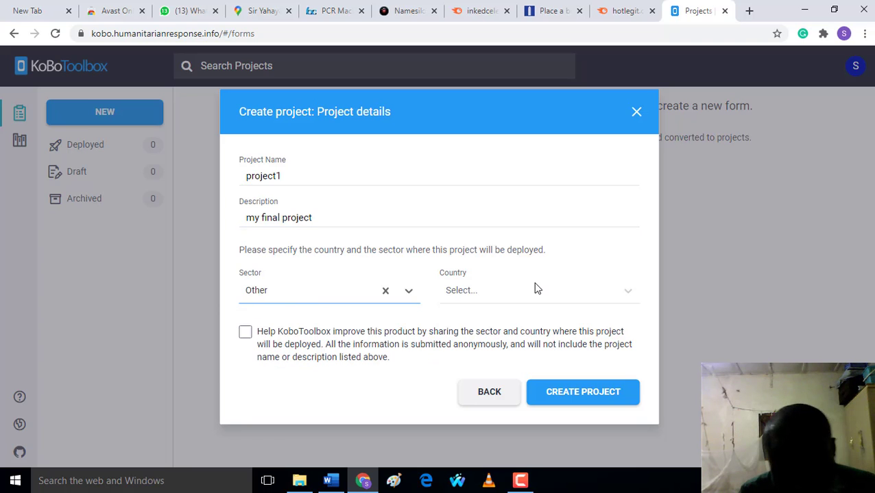
left_click(537, 288)
scroll(497, 339, "down", 5)
scroll(497, 341, "down", 15)
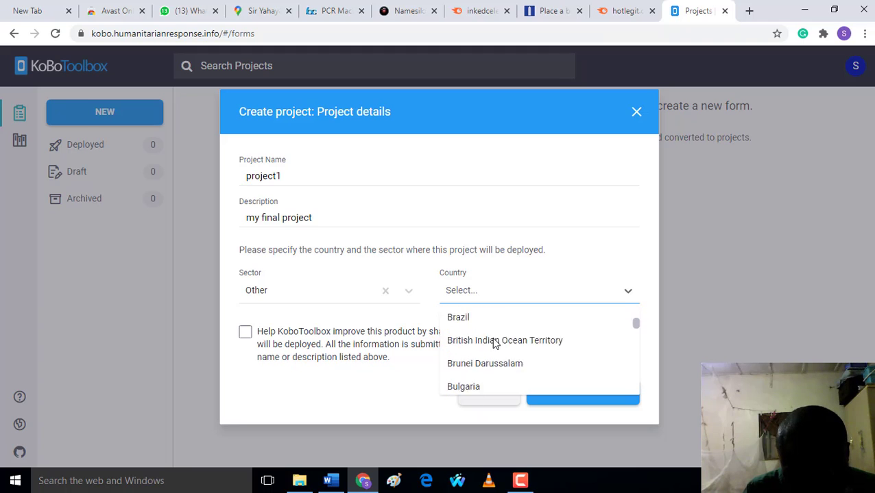
scroll(500, 351, "down", 6)
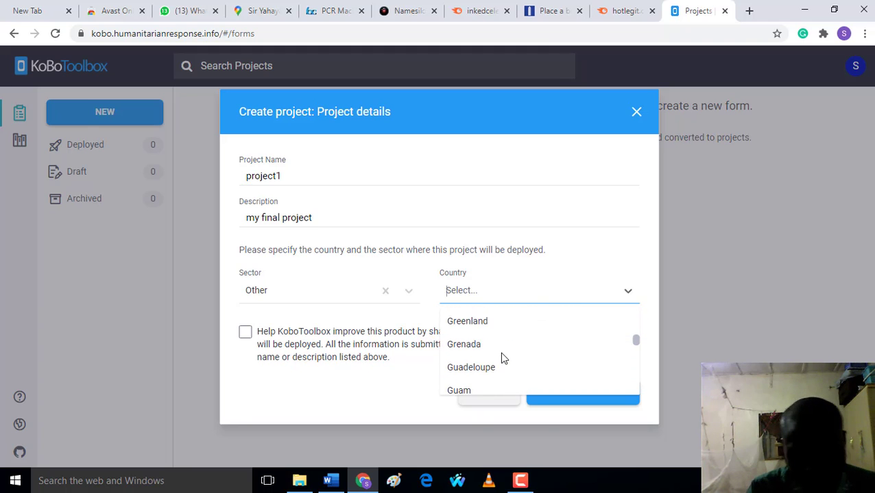
scroll(499, 352, "down", 3)
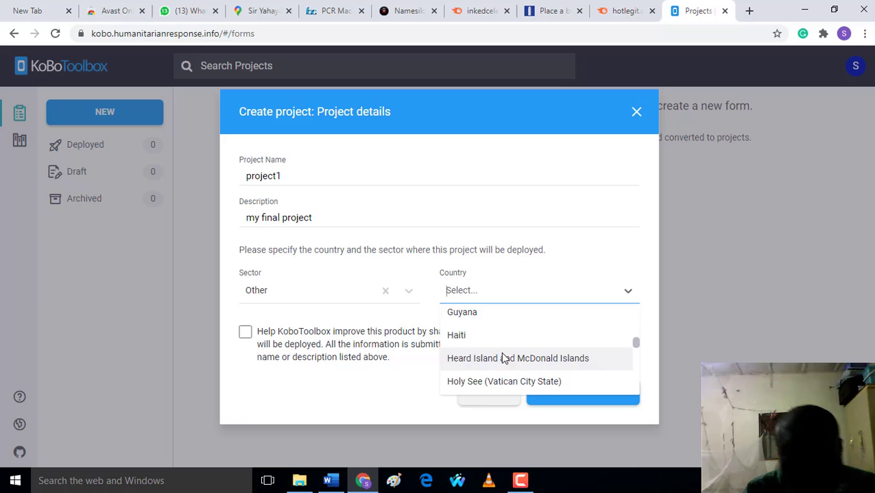
scroll(501, 354, "up", 9)
scroll(503, 352, "down", 6)
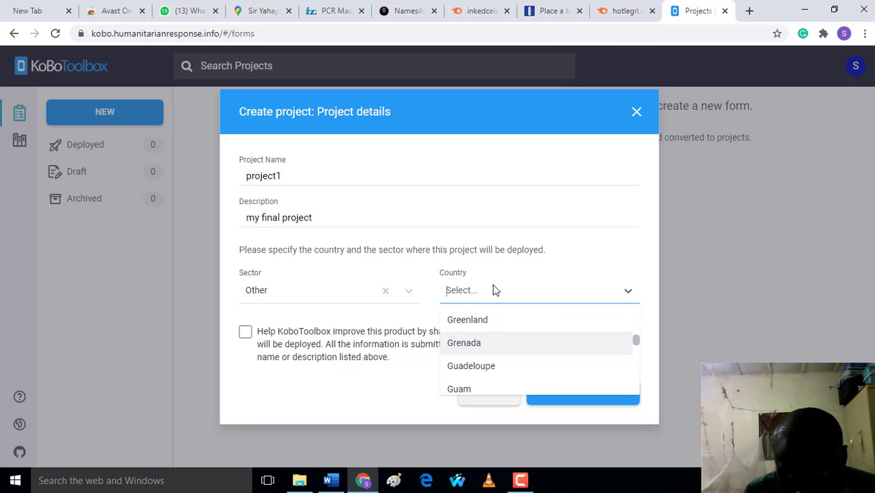
type("niger")
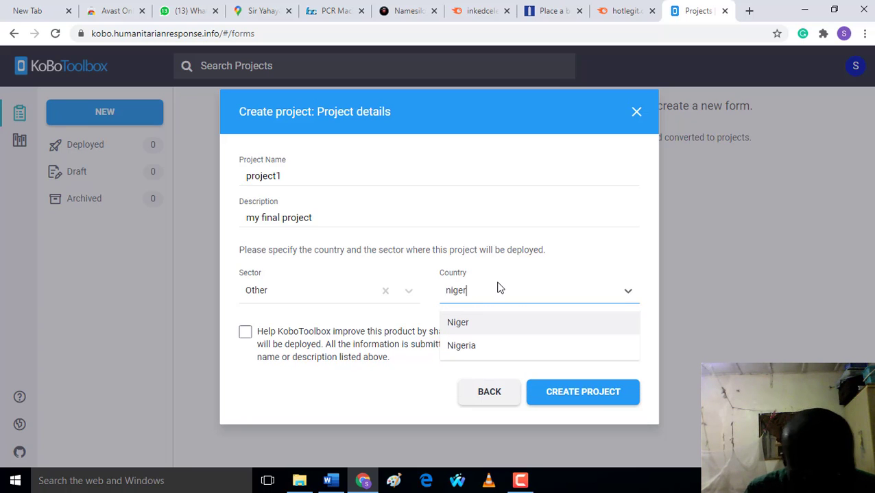
left_click(501, 348)
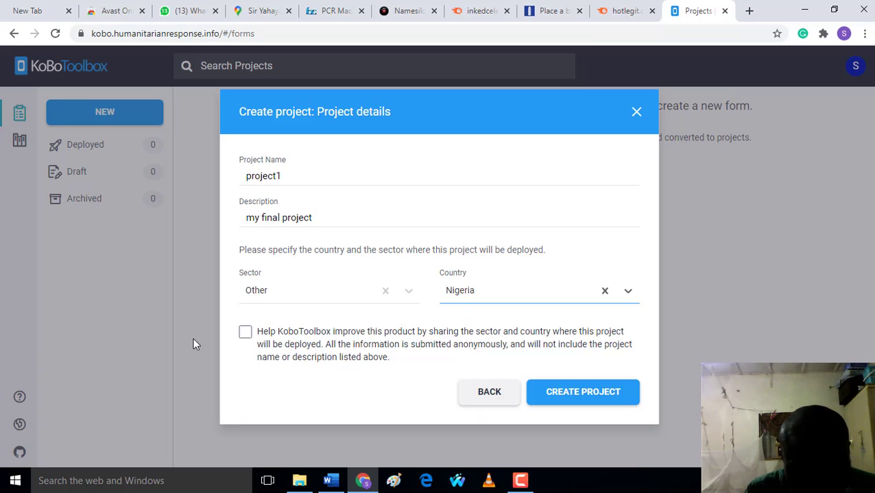
- Create project1 and add a first question 'What is your name?' to its empty form
left_click(612, 402)
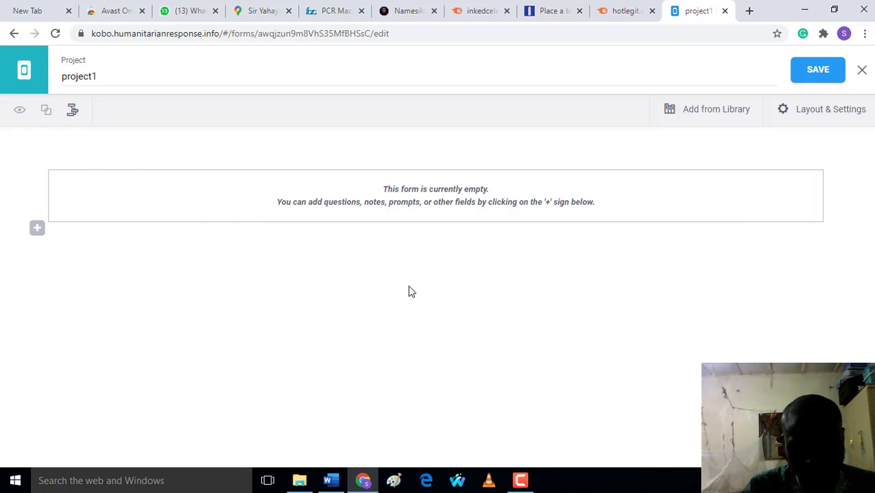
left_click(37, 230)
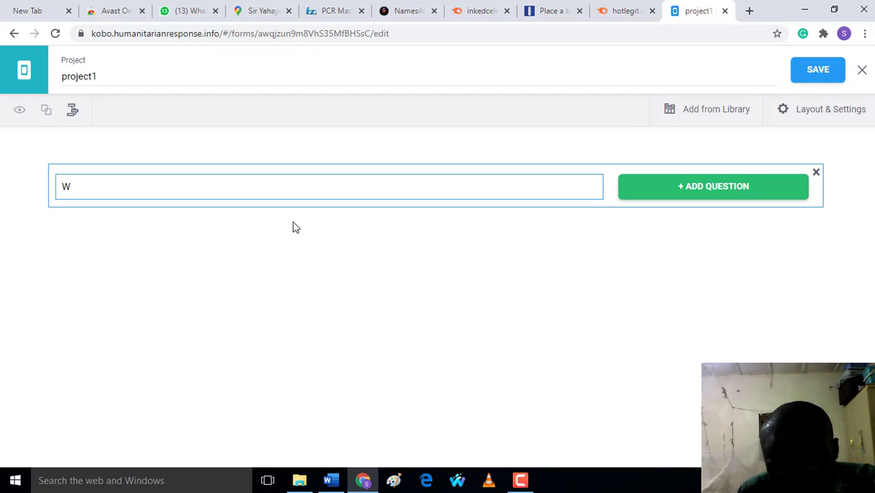
type("hat ")
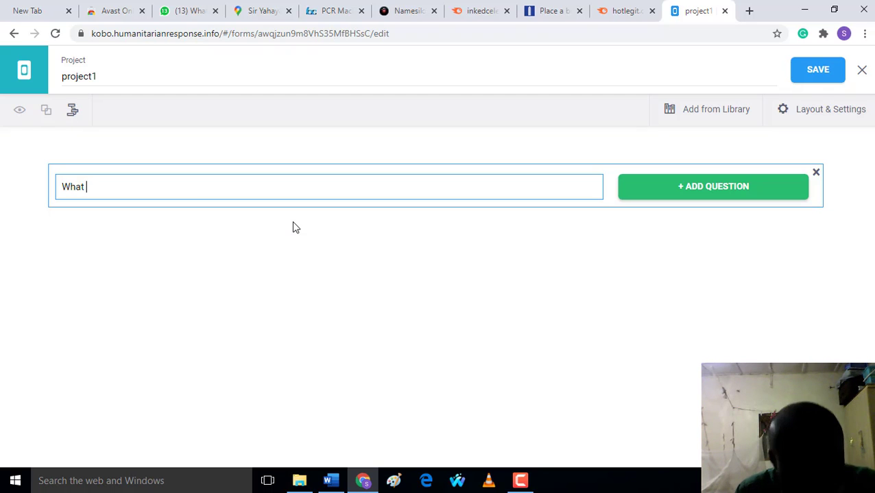
type("is your name?")
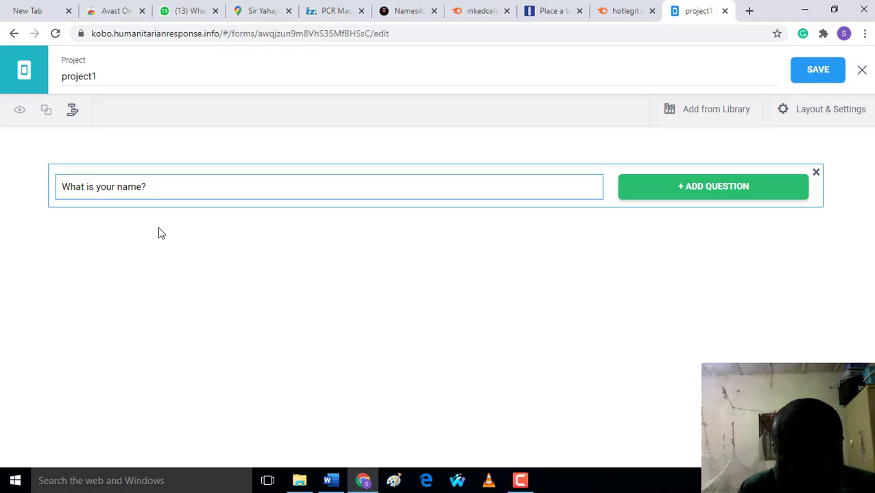
left_click_drag(166, 189, 40, 192)
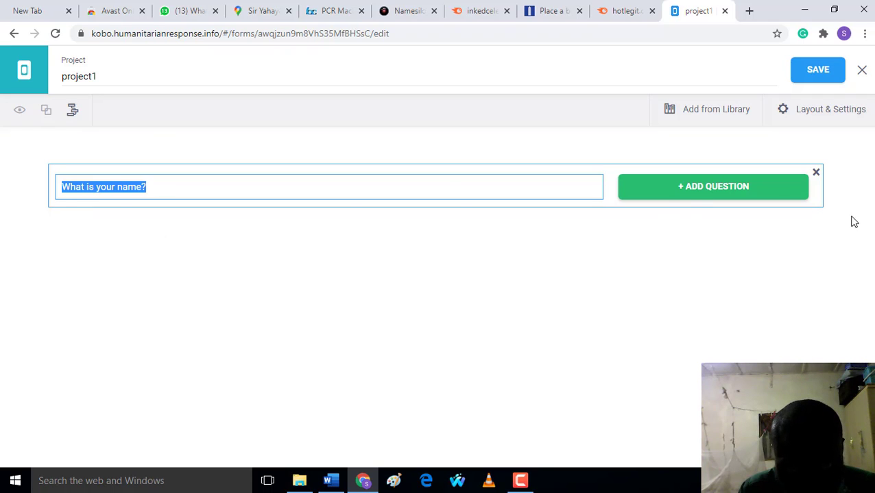
left_click(727, 189)
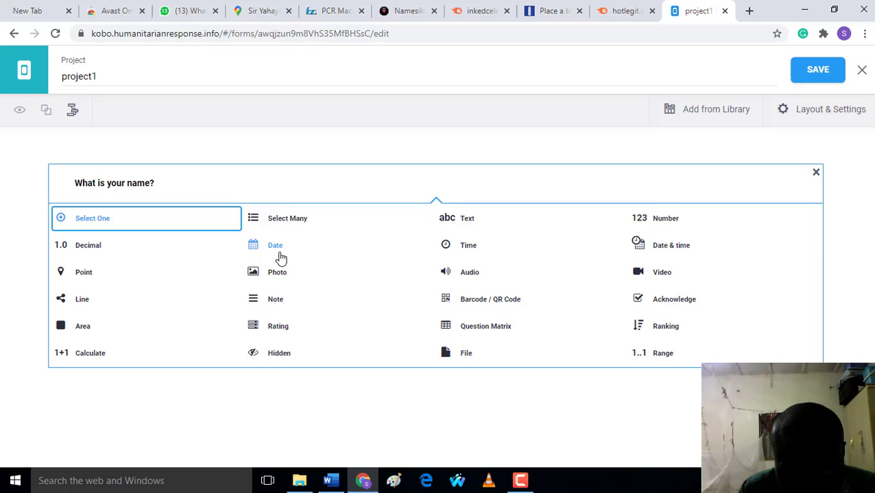
- Make 'What is your name?' a Text question with Mandatory Response set to Yes
left_click(462, 219)
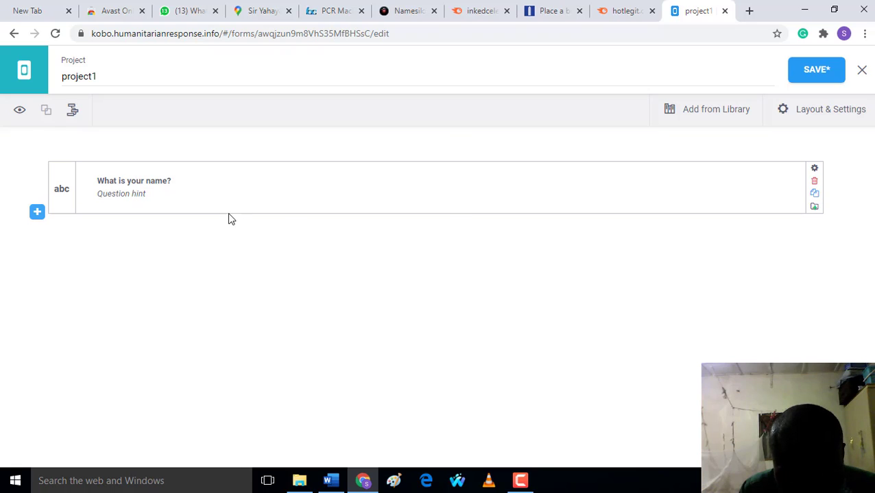
left_click(814, 169)
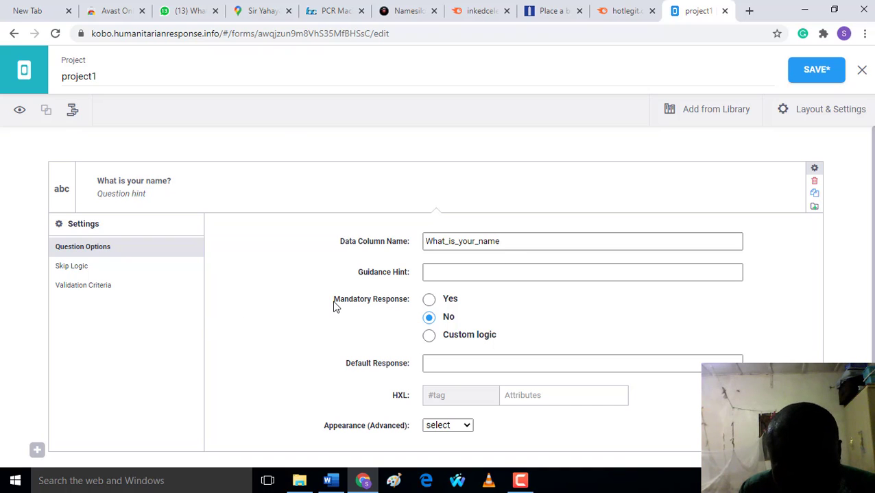
left_click_drag(334, 306, 409, 310)
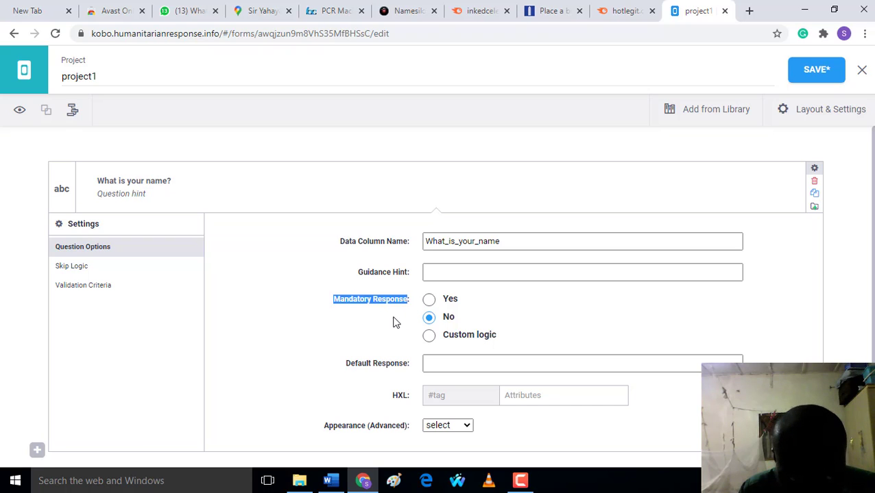
left_click(392, 318)
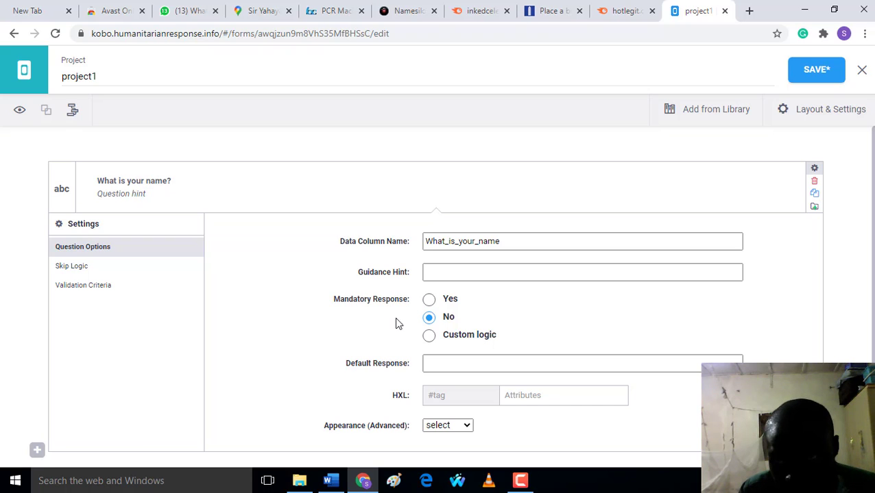
left_click(428, 299)
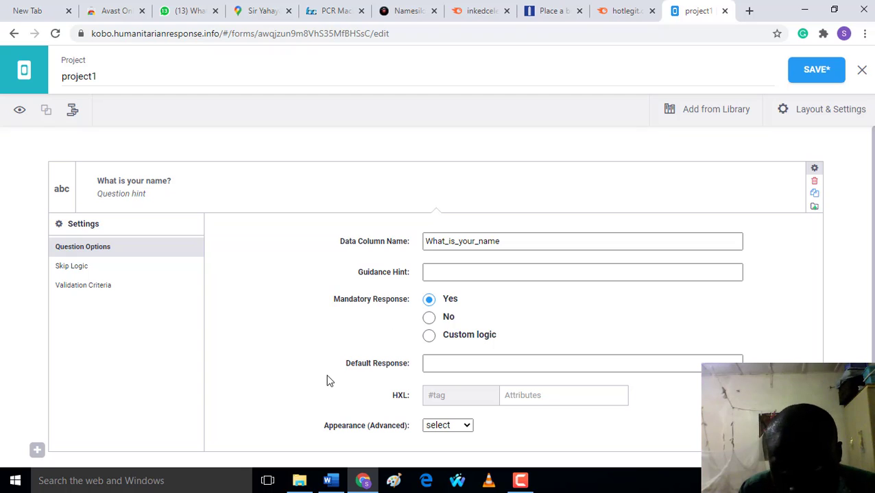
- Leave appearance at default, review skip logic and validation criteria, and save the form
scroll(327, 381, "down", 1)
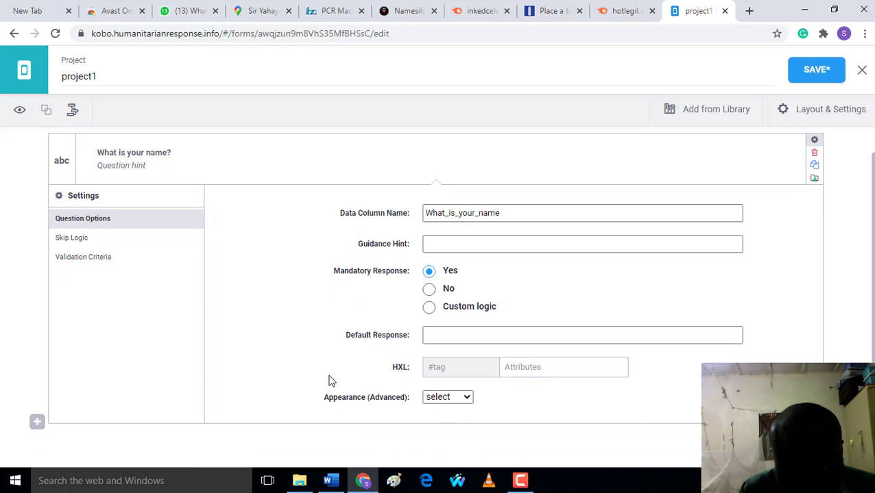
left_click(444, 399)
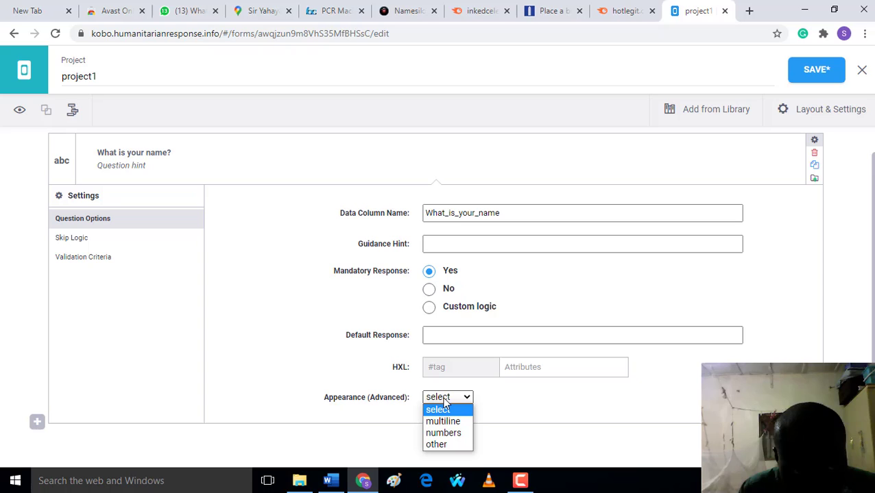
left_click(444, 404)
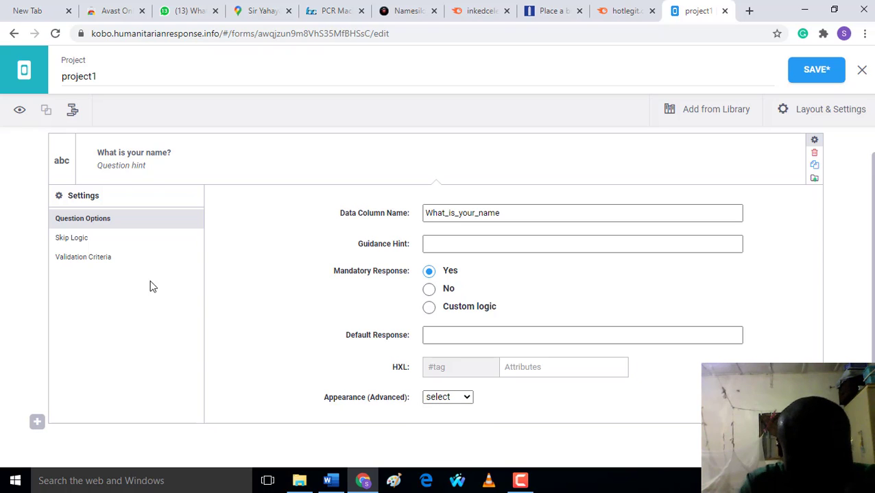
left_click(72, 240)
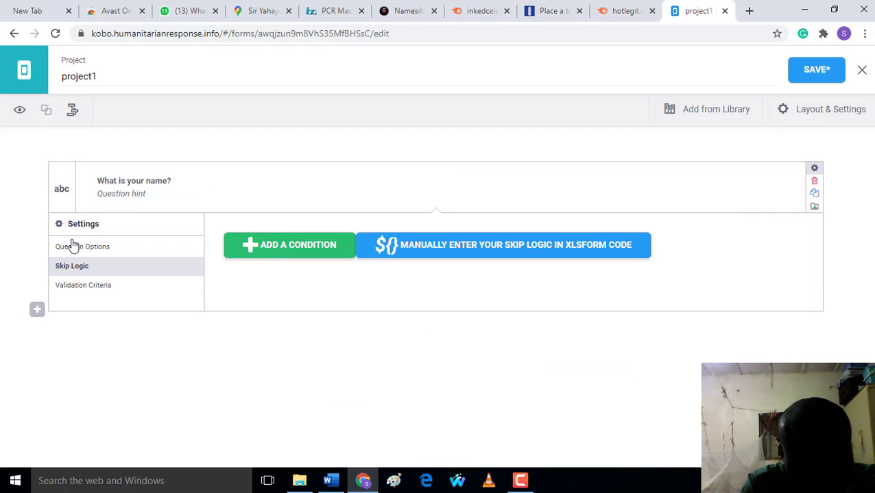
left_click(95, 292)
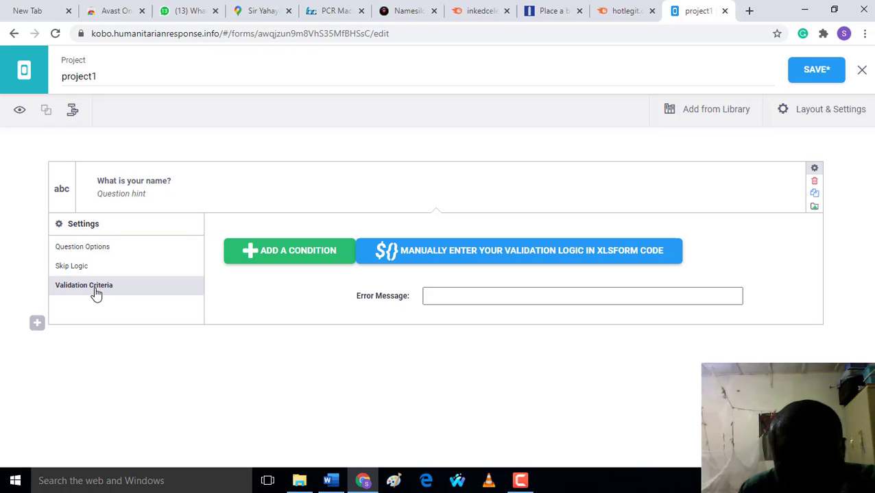
left_click(808, 78)
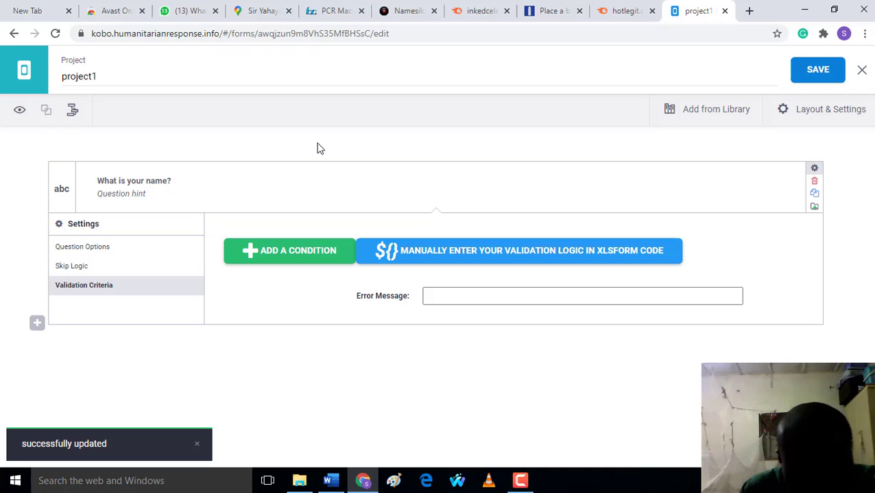
- Add an 'Age' question of type Text after the name question
left_click(37, 324)
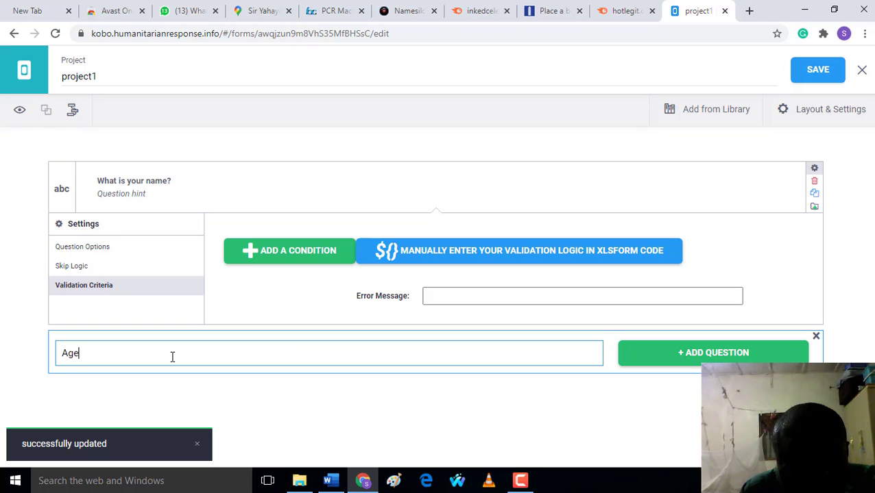
left_click(697, 353)
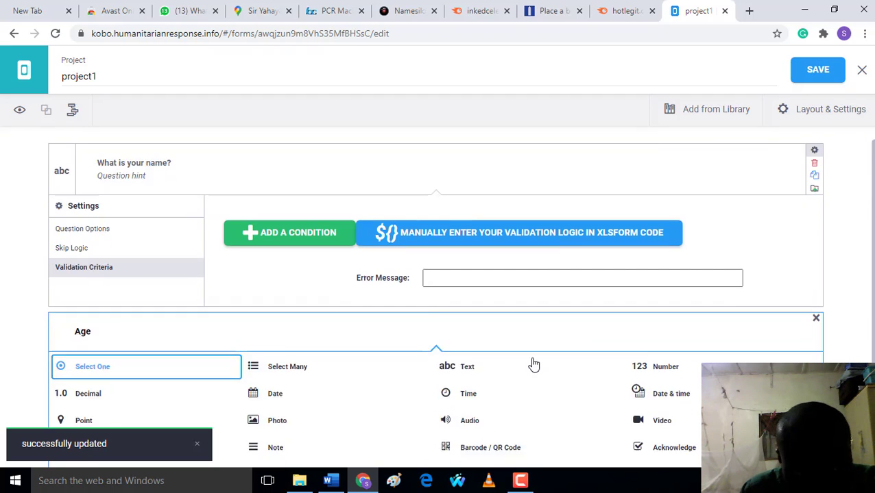
scroll(438, 364, "down", 2)
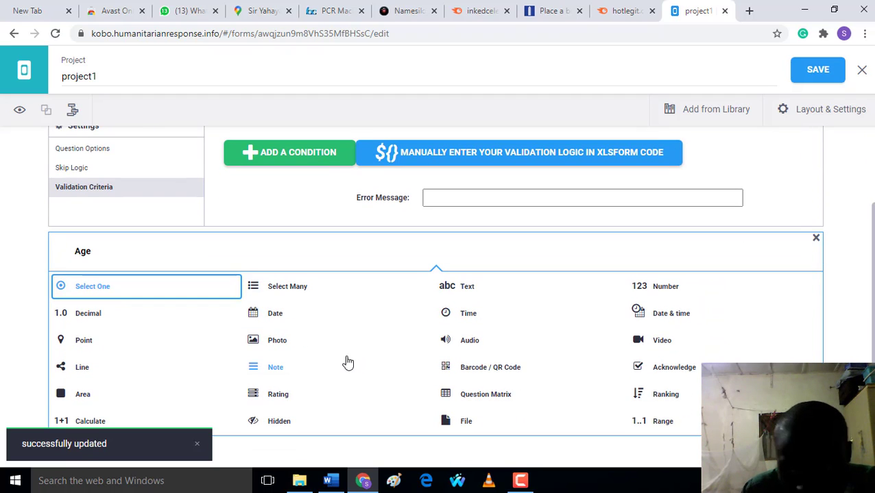
left_click(466, 291)
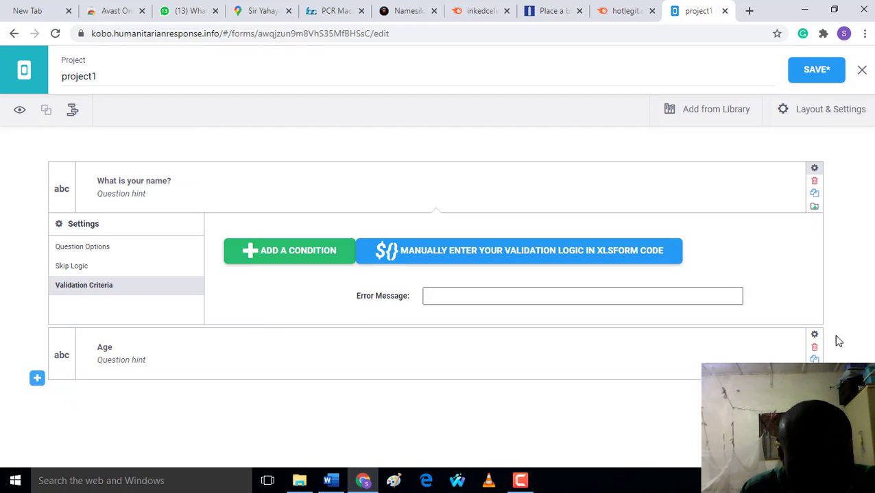
- Give Age the numbers appearance, save the form, and start another new question
left_click(814, 335)
scroll(552, 283, "down", 3)
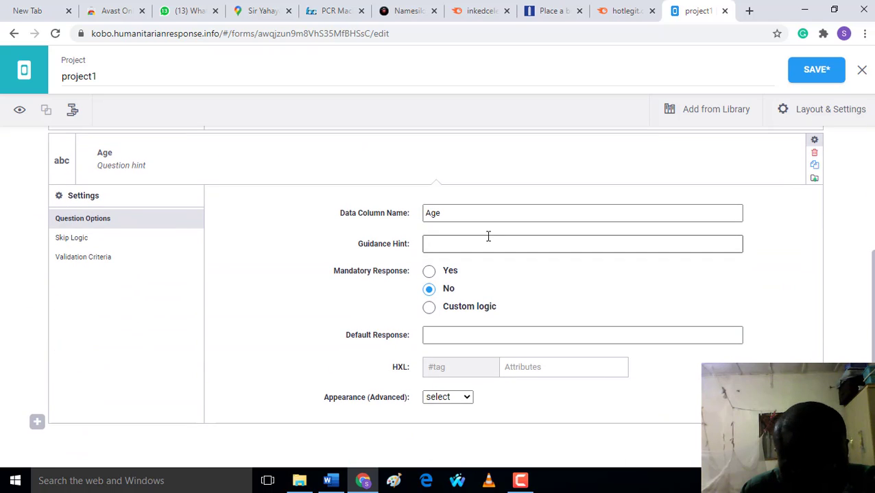
left_click(461, 401)
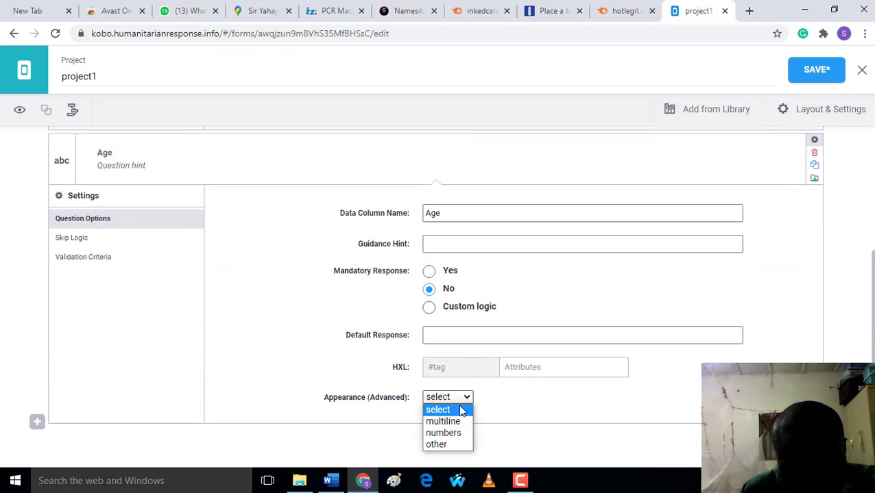
left_click(457, 432)
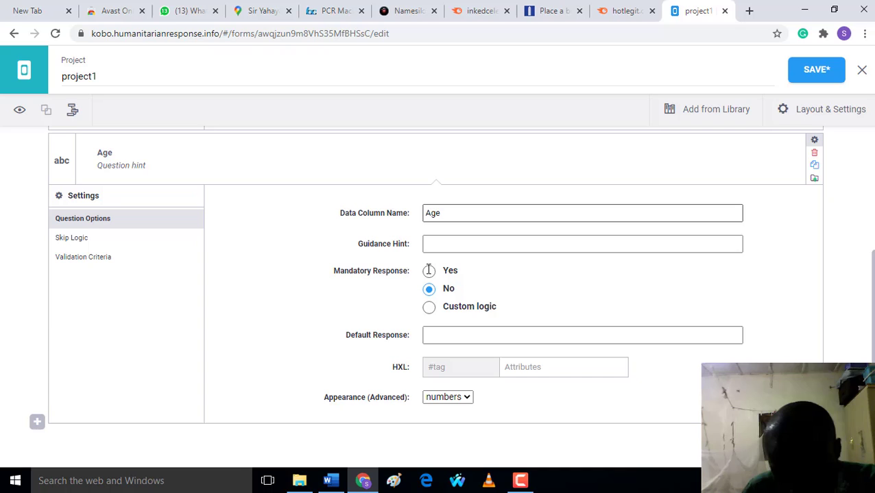
left_click(825, 76)
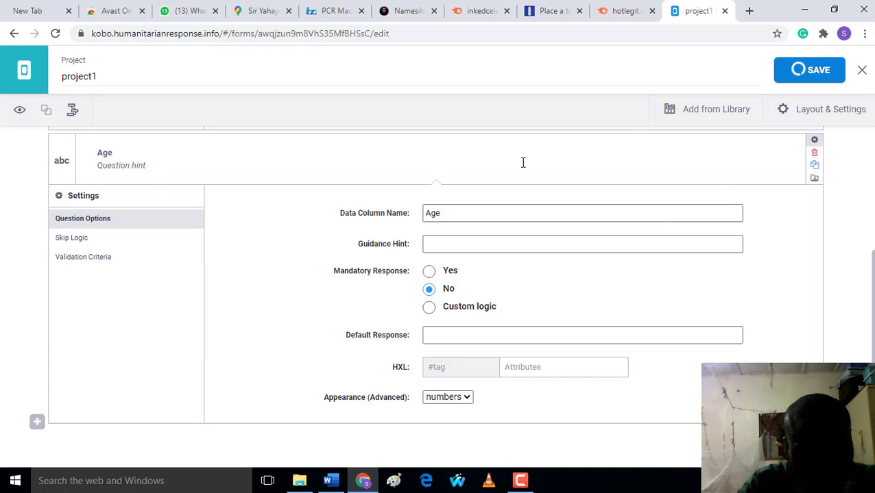
left_click(74, 167)
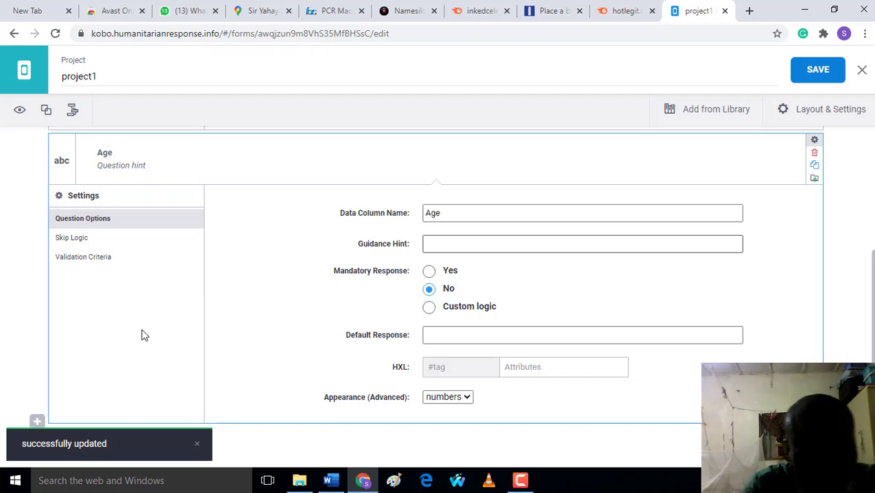
left_click(37, 423)
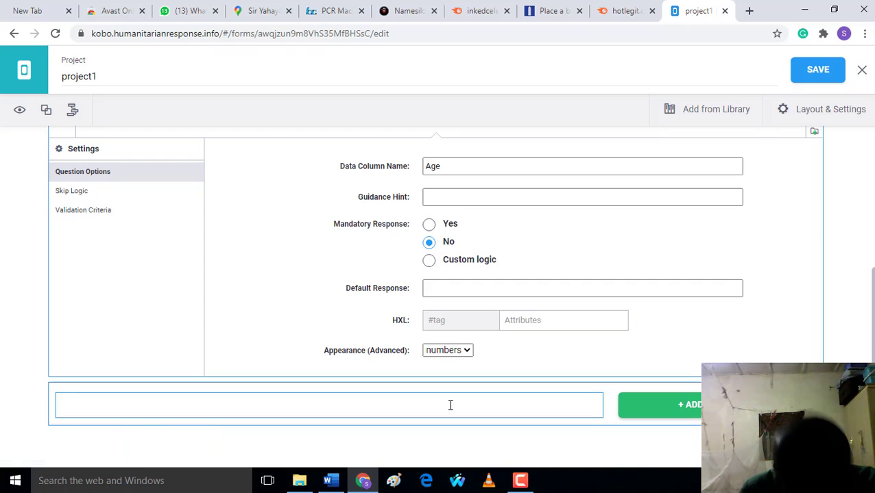
- Add a 'Marital Status' question of type Select One
type("Ma")
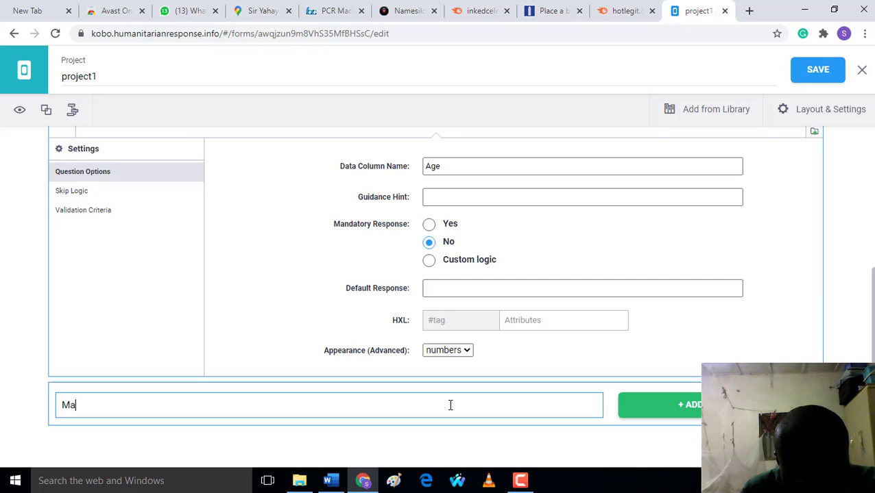
type("rital Sta")
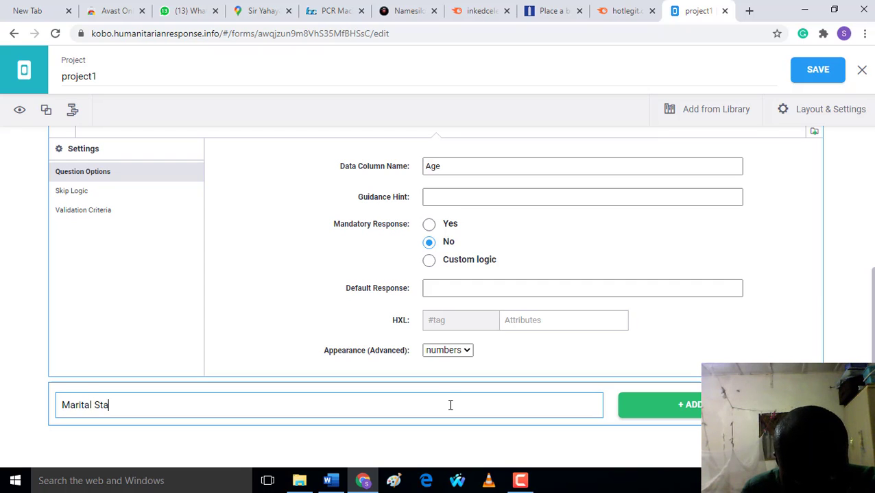
type("tus")
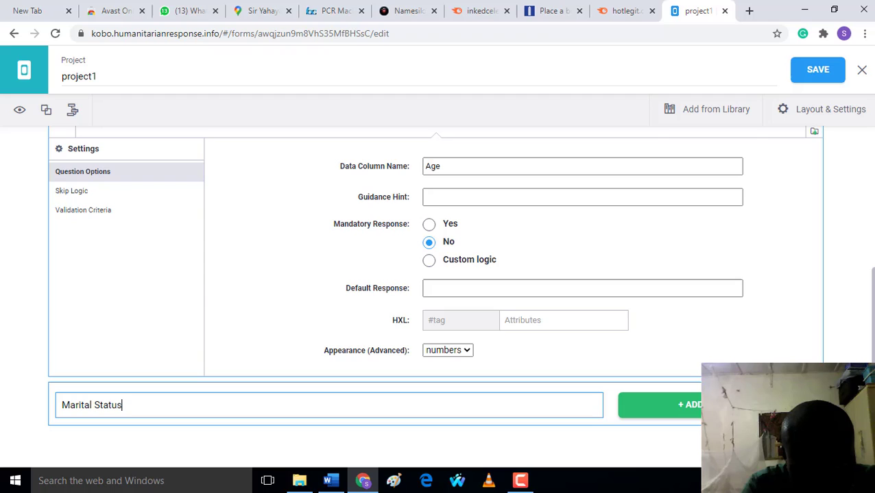
key("Return")
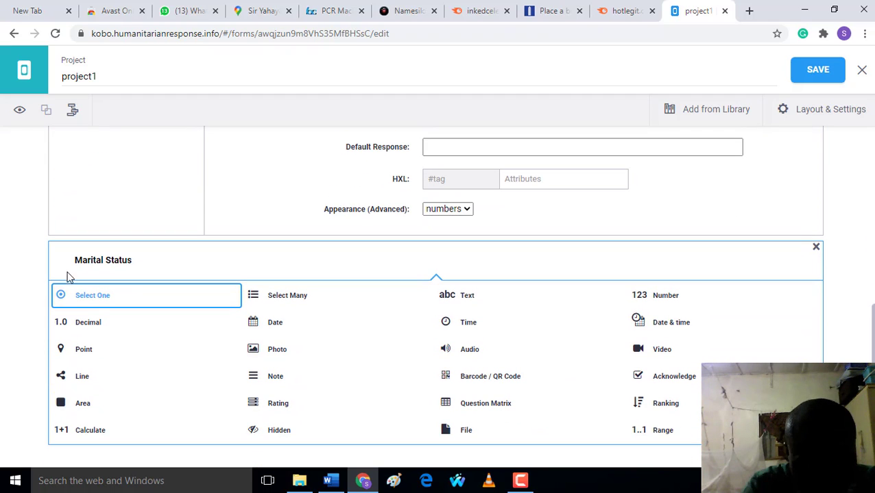
left_click(133, 307)
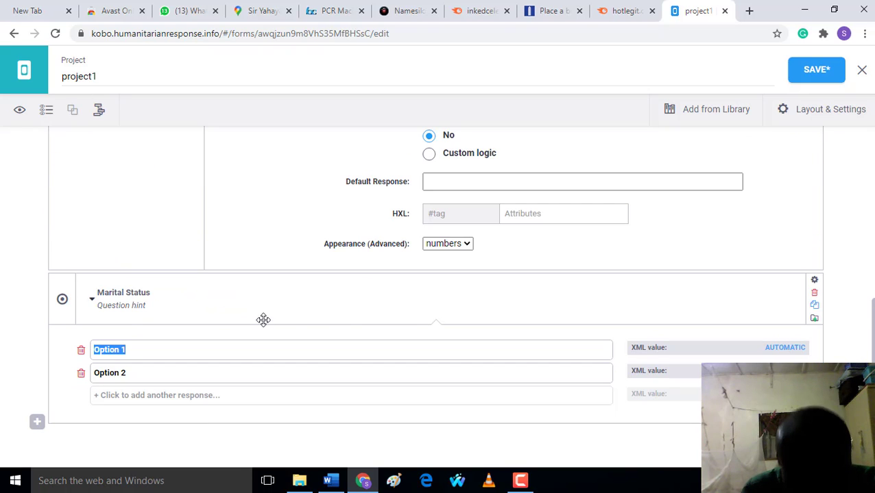
- Set the Marital Status answers to Single, Married and Other
left_click_drag(143, 355, 91, 352)
type("Single")
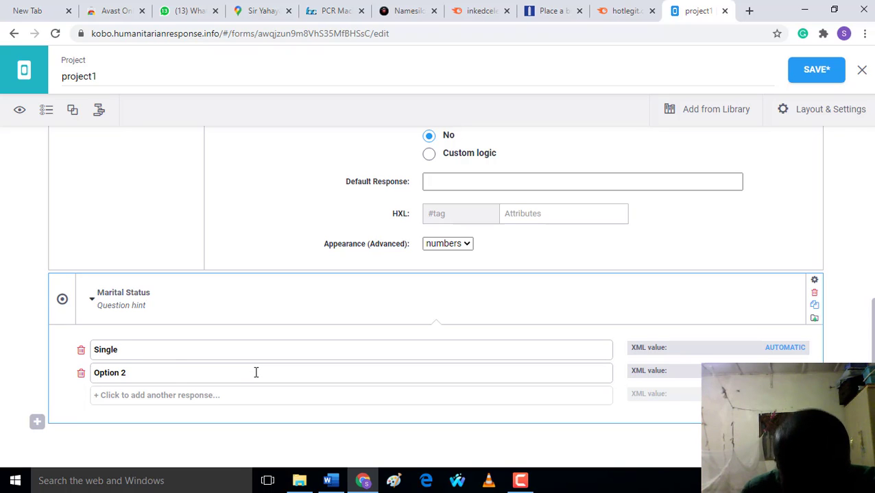
left_click_drag(254, 374, 82, 384)
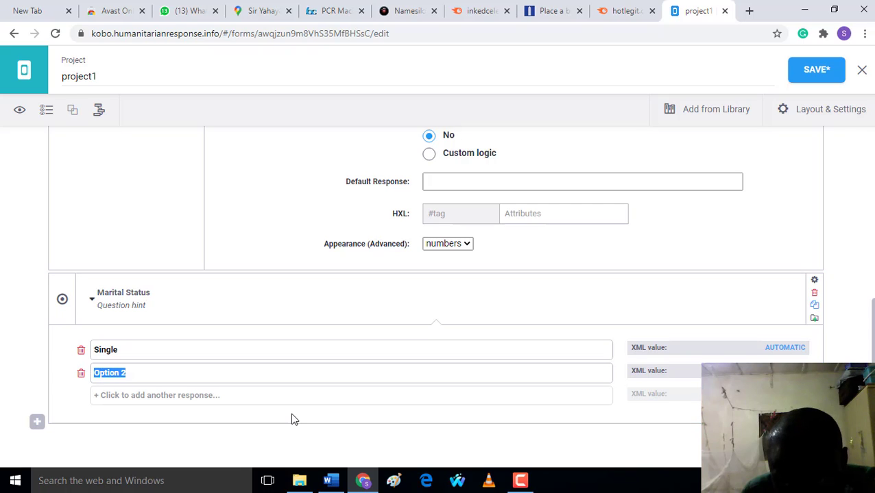
type("Married")
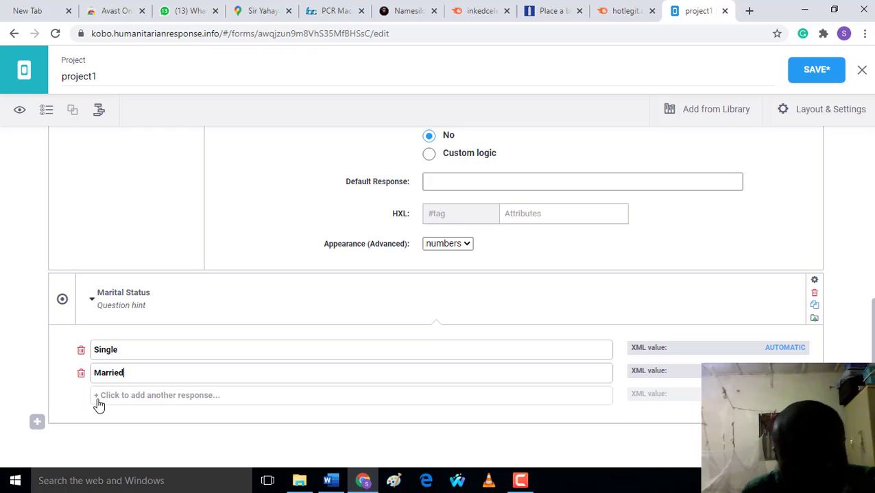
left_click(133, 404)
type("Other")
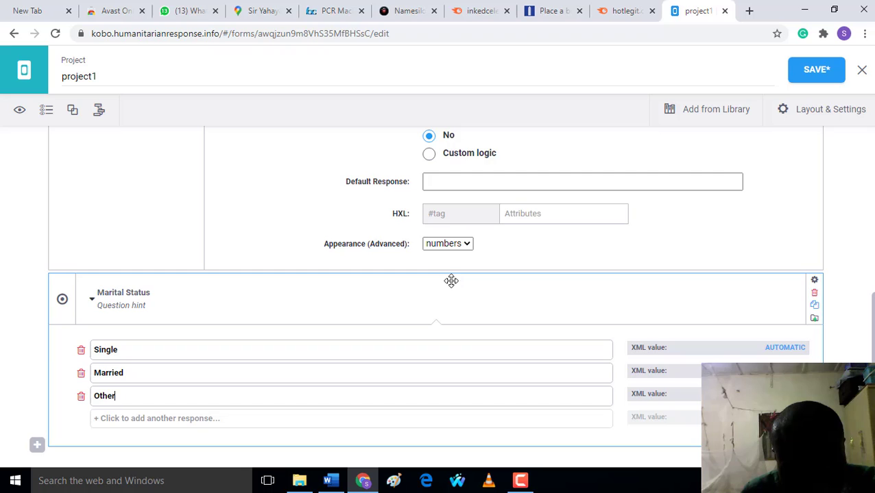
- Make the Marital Status question a mandatory response
scroll(454, 285, "down", 1)
scroll(394, 324, "up", 3)
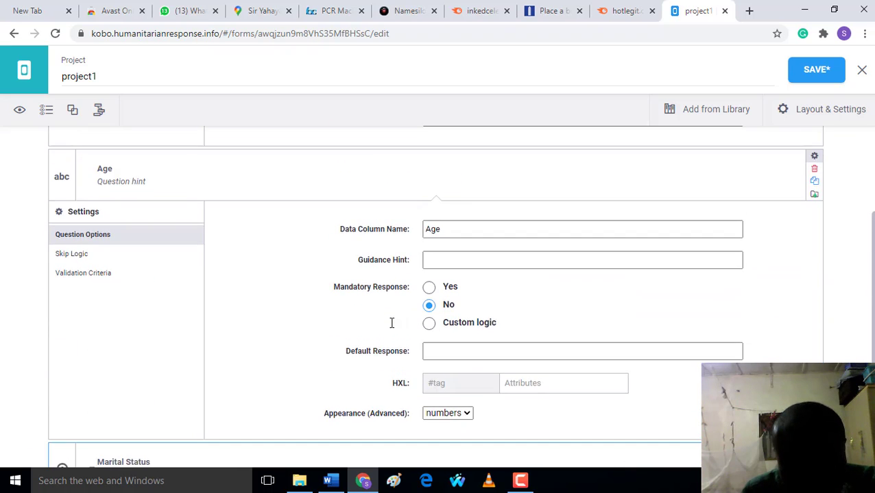
scroll(767, 339, "down", 3)
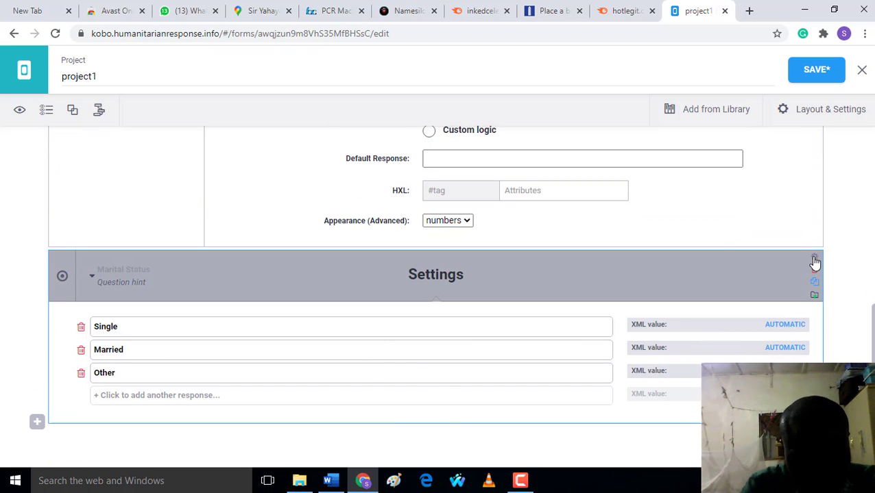
left_click(814, 257)
left_click(429, 389)
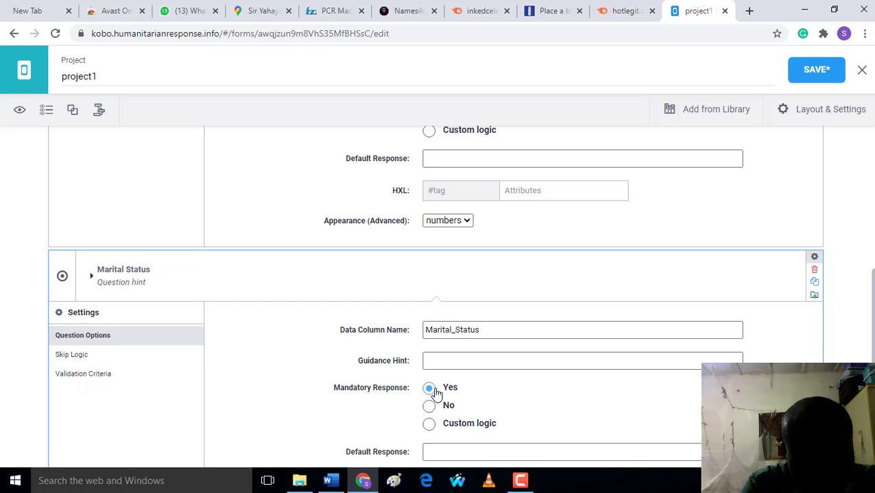
- Start a new blank question below Marital Status
scroll(204, 294, "down", 3)
scroll(204, 293, "up", 8)
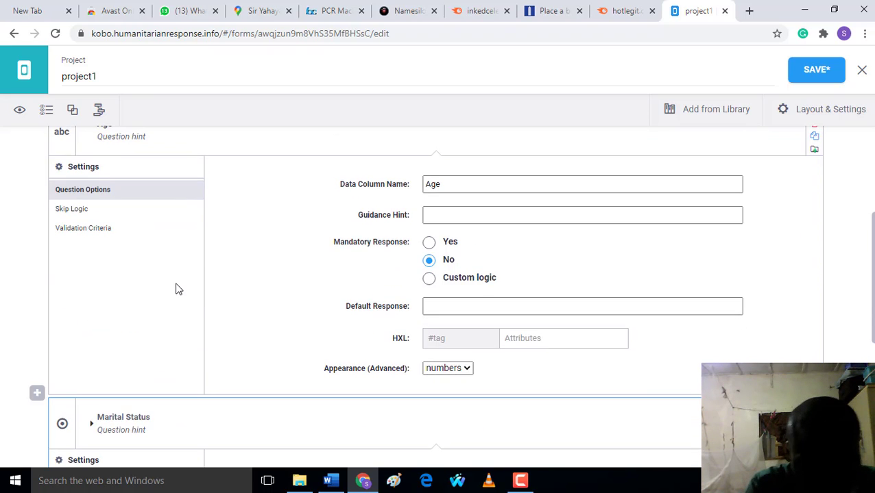
scroll(146, 277, "down", 7)
scroll(163, 270, "down", 1)
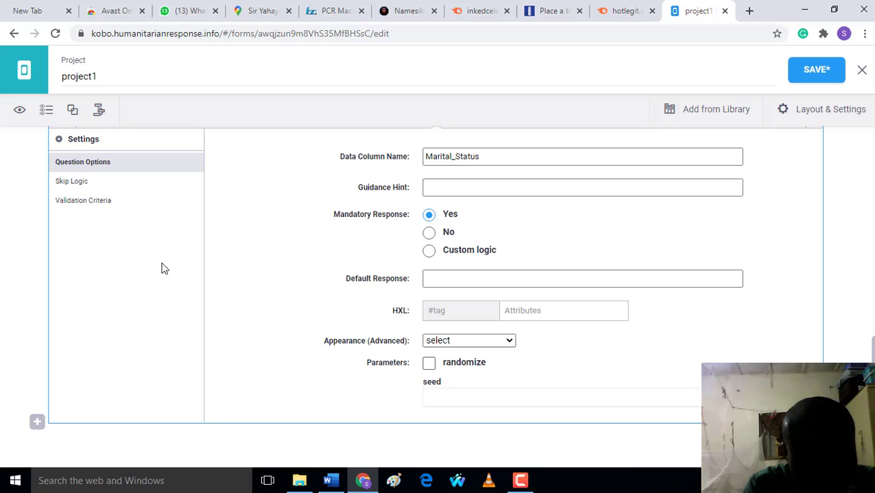
left_click(33, 422)
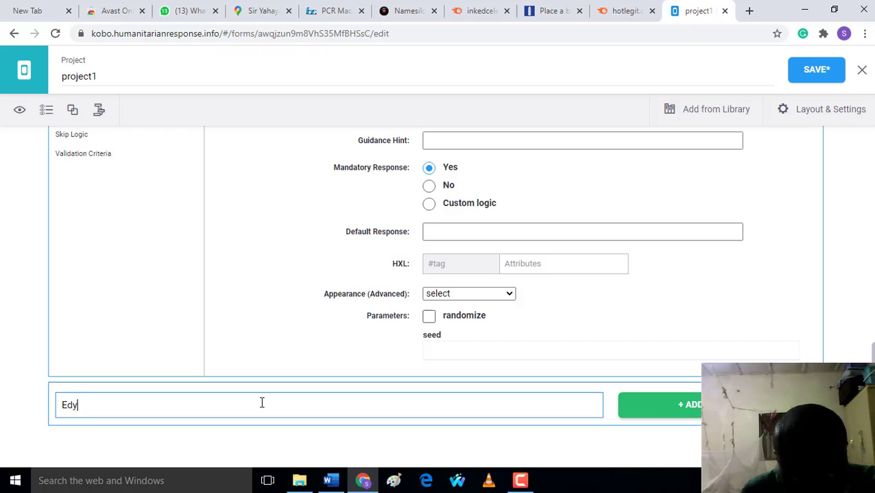
- Add an 'Education Level' select-one question with first choice Secondary
type("ucatio")
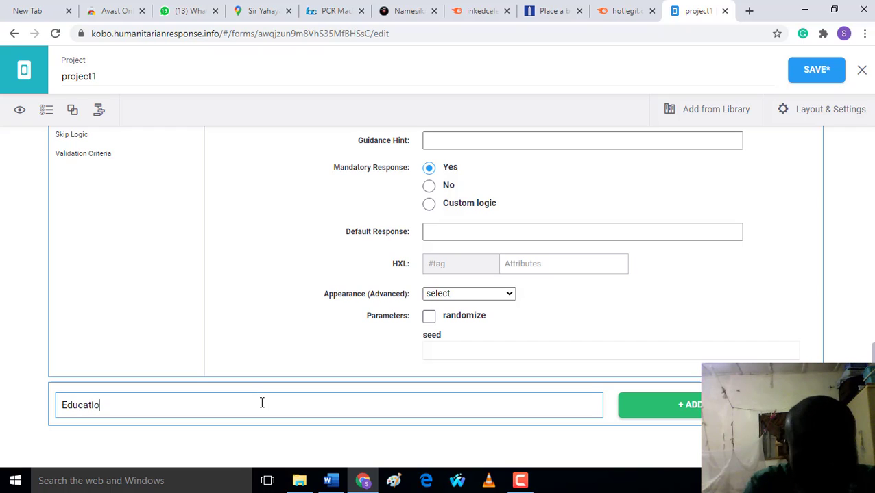
type("n Le")
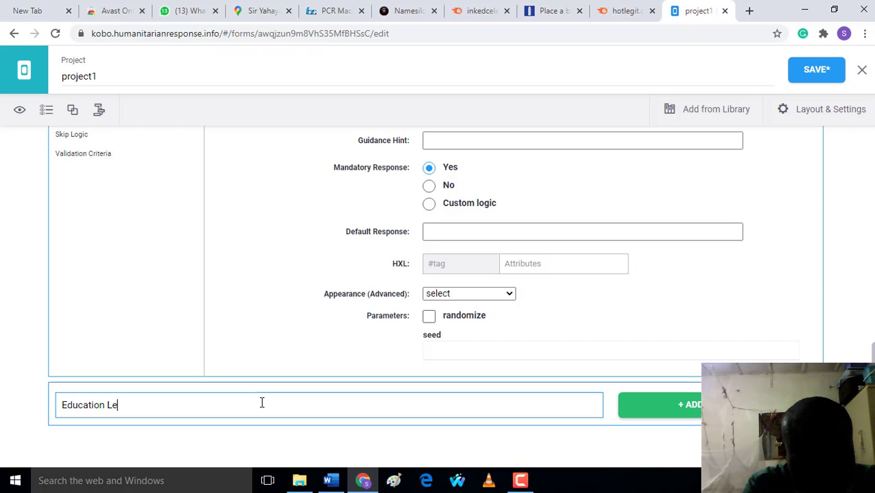
type("vel")
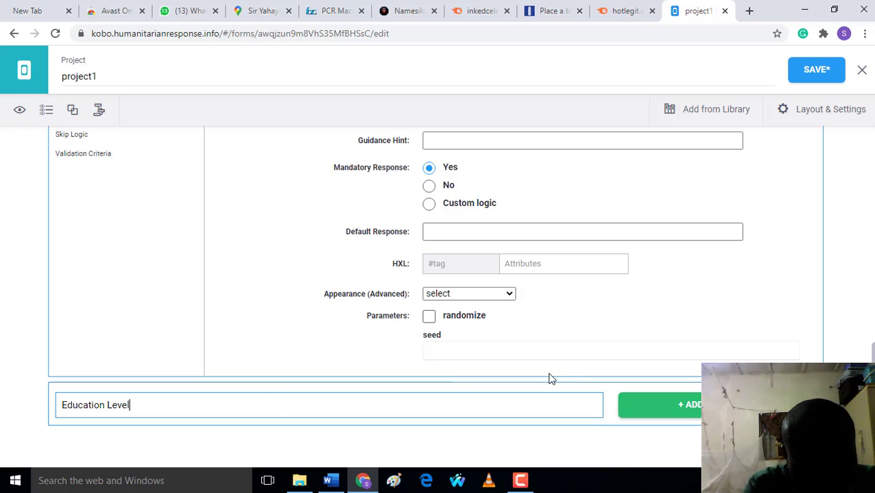
left_click(640, 411)
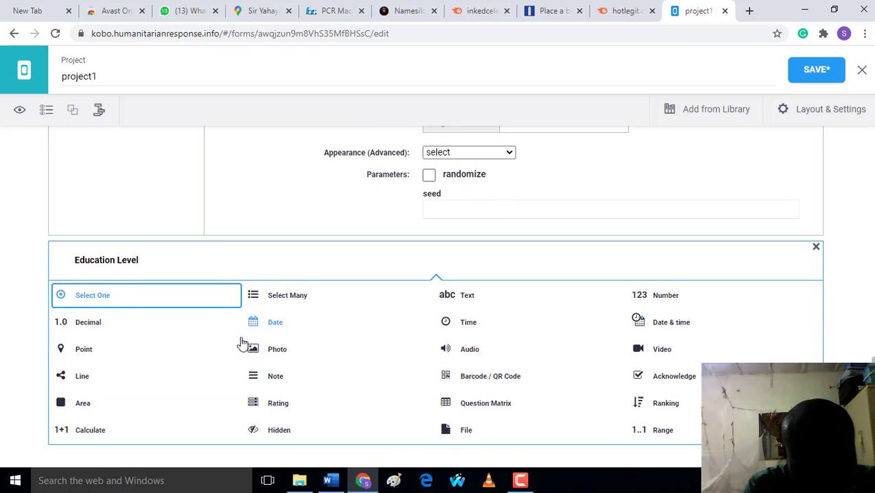
left_click(185, 310)
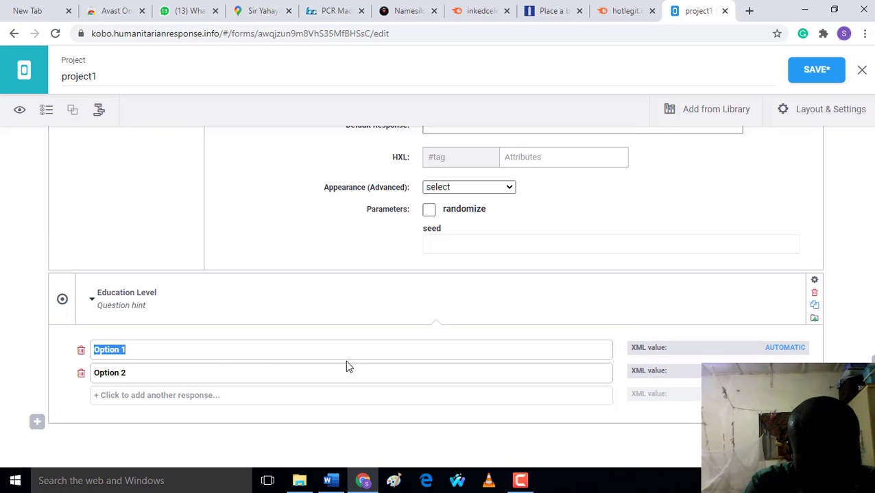
type("Se")
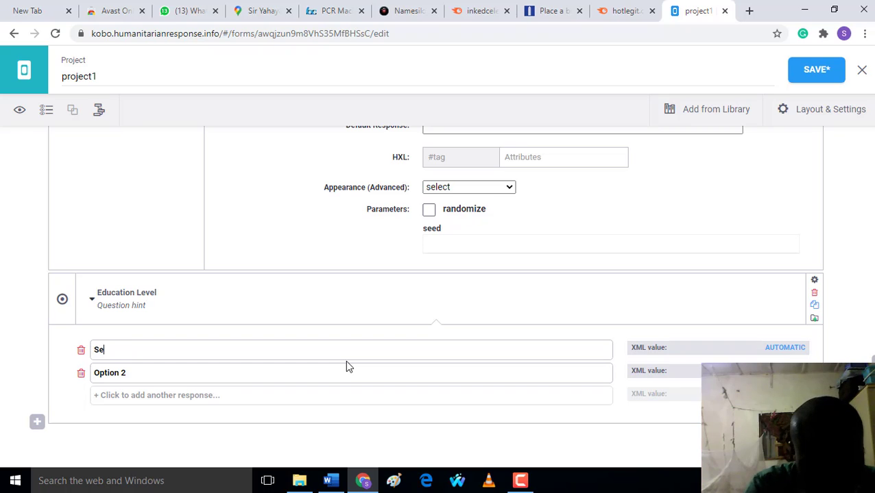
type("conda")
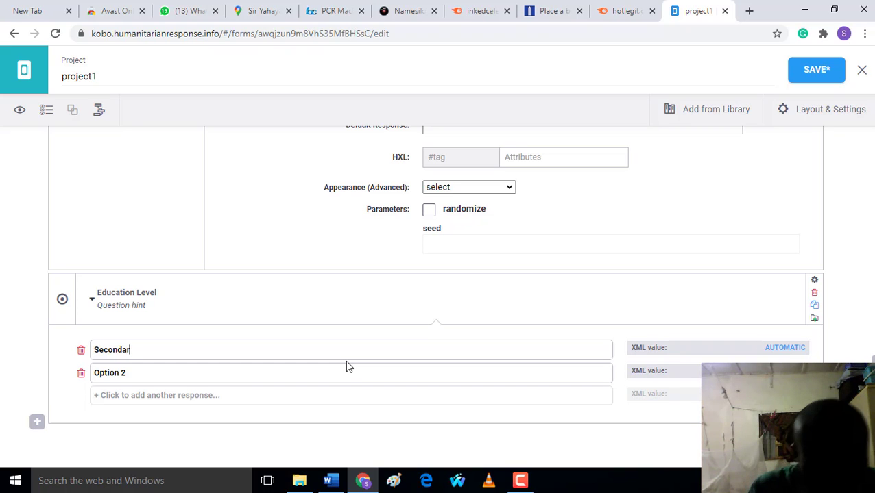
type("r")
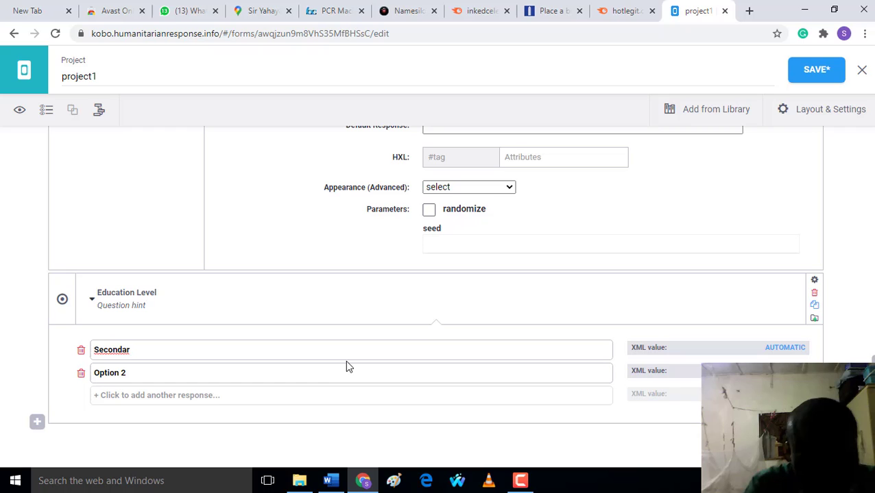
type("y")
- Change the second choice to Degree and begin third and fourth choices HND and OND
double_click(346, 374)
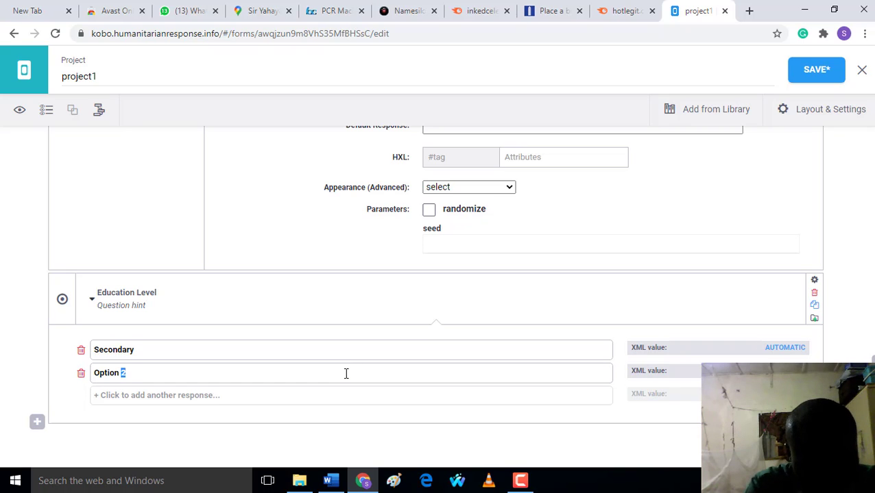
left_click(346, 373)
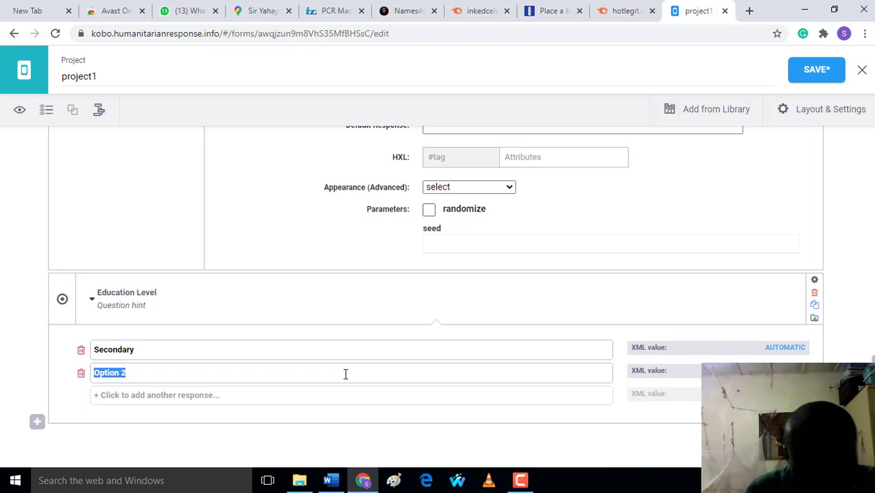
type("G")
key("BackSpace")
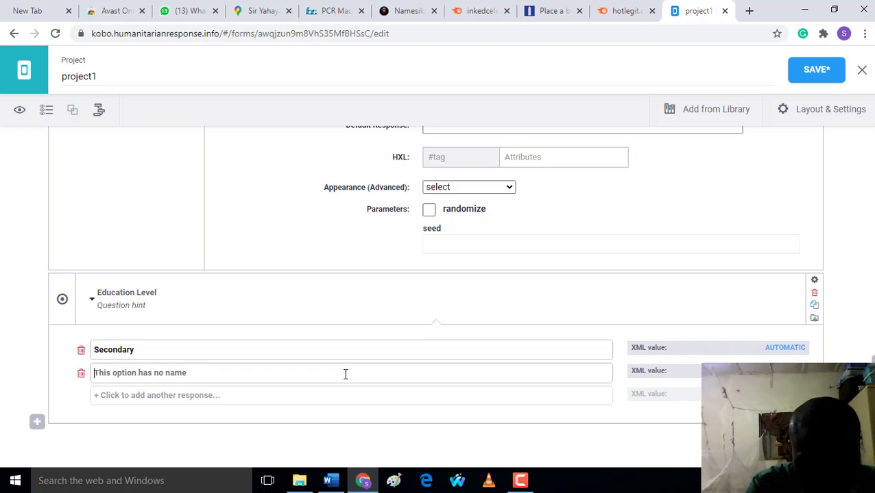
type("Degree")
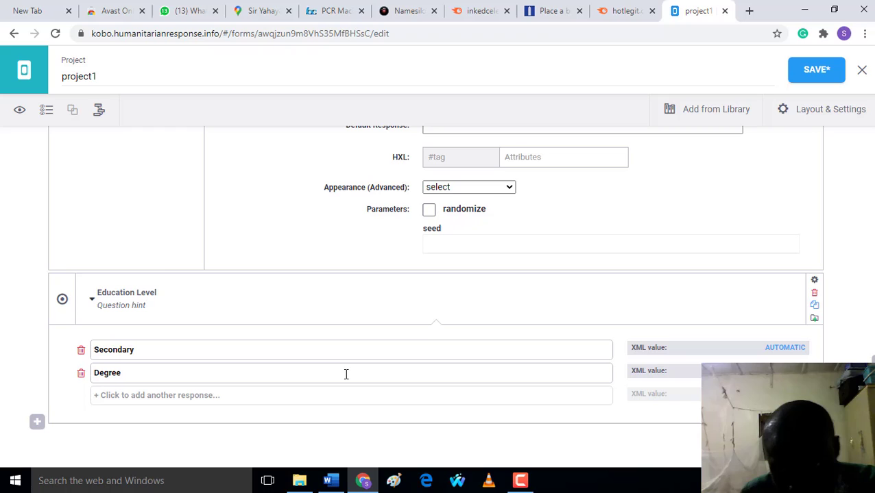
left_click(206, 396)
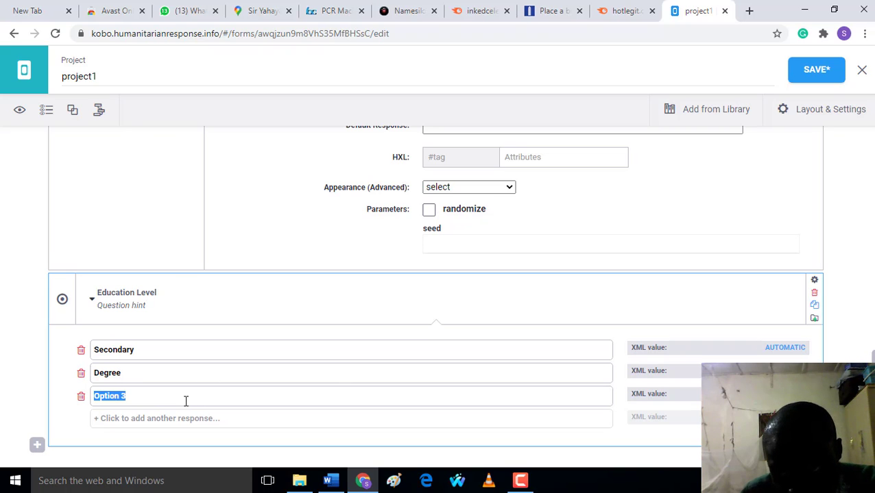
type("HND")
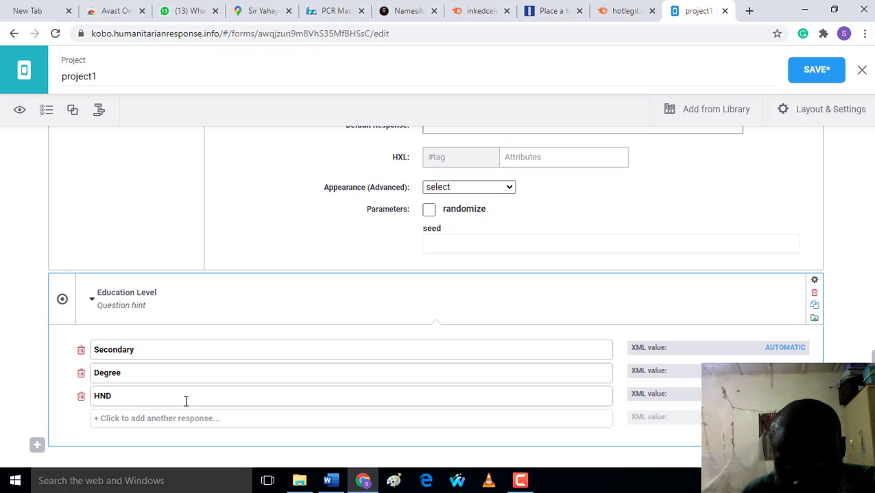
left_click(219, 420)
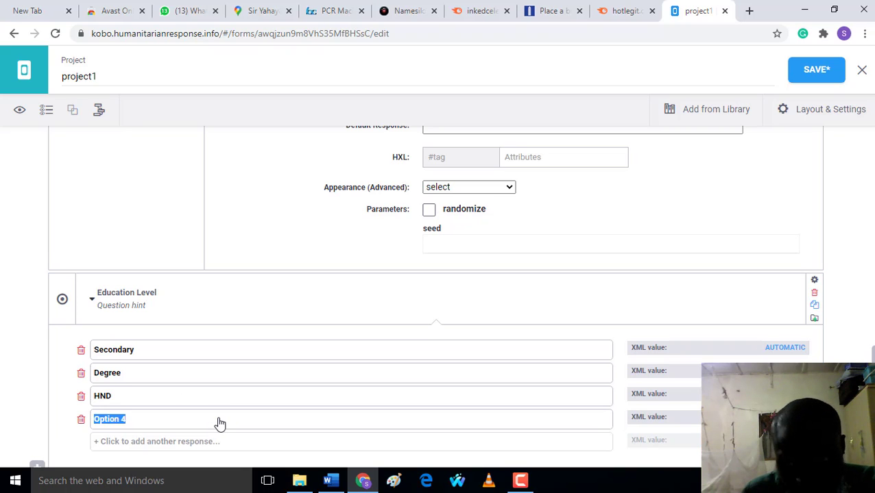
type("OND")
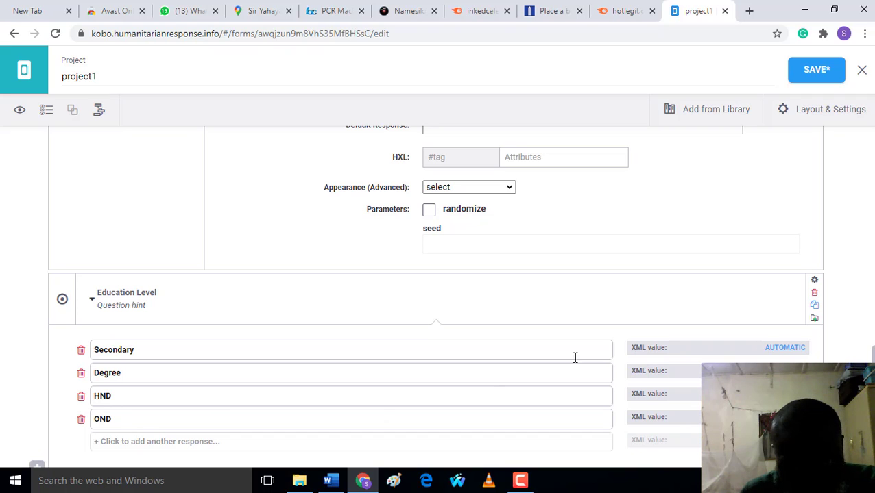
- Finish the OND choice and make Education Level a mandatory response
scroll(425, 307, "down", 1)
type("ND")
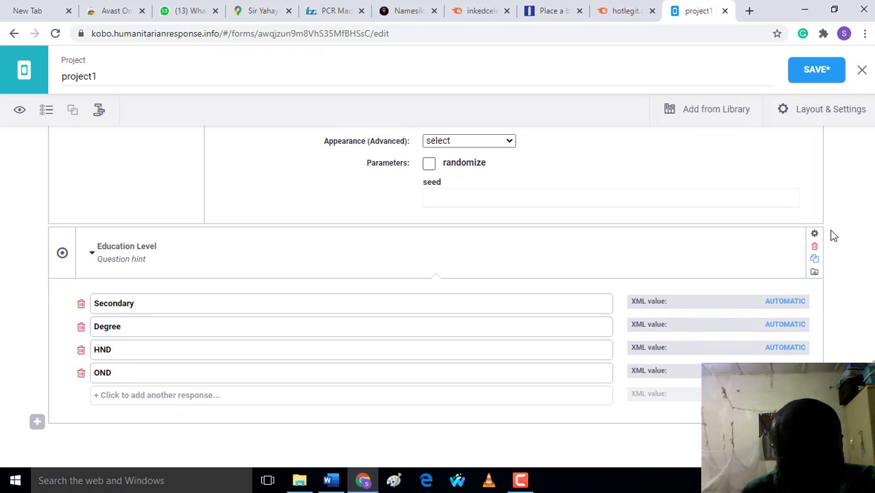
left_click(814, 235)
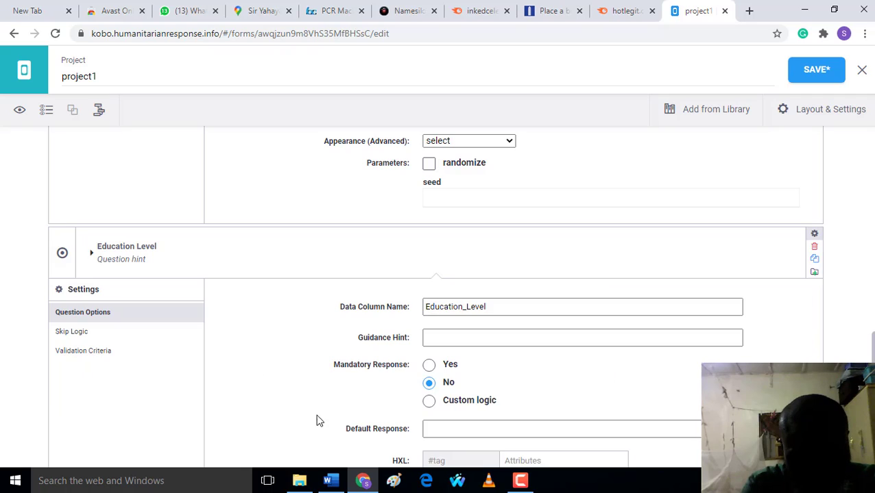
left_click(429, 365)
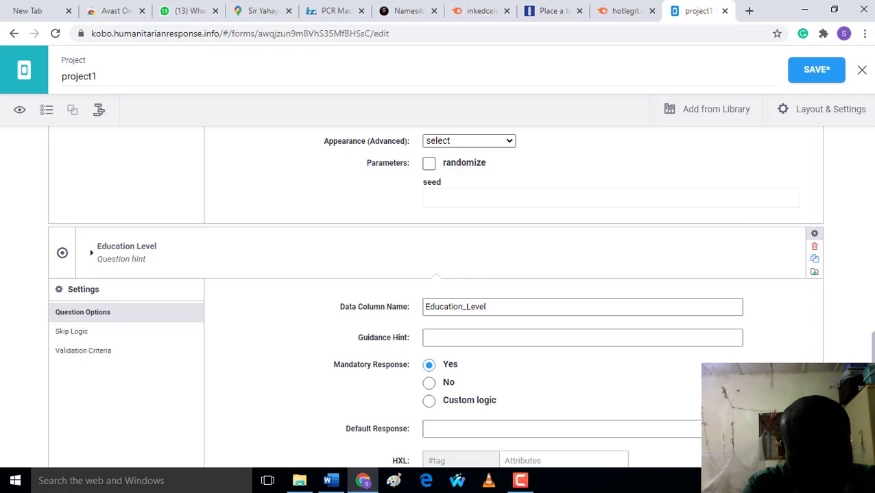
- Save the form and start another new question
left_click(799, 71)
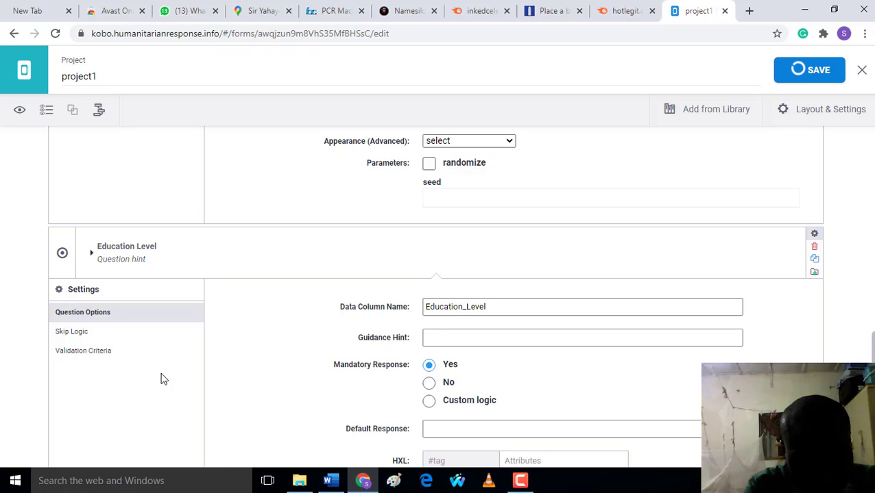
scroll(147, 404, "down", 2)
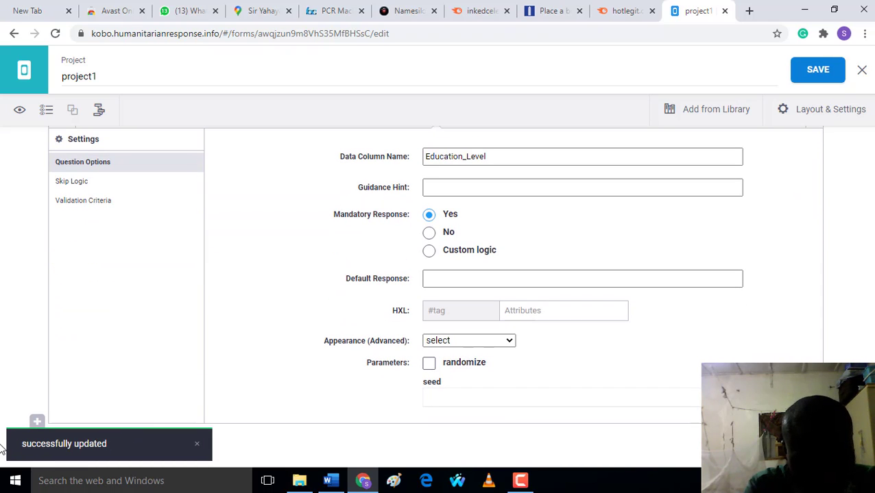
left_click(37, 422)
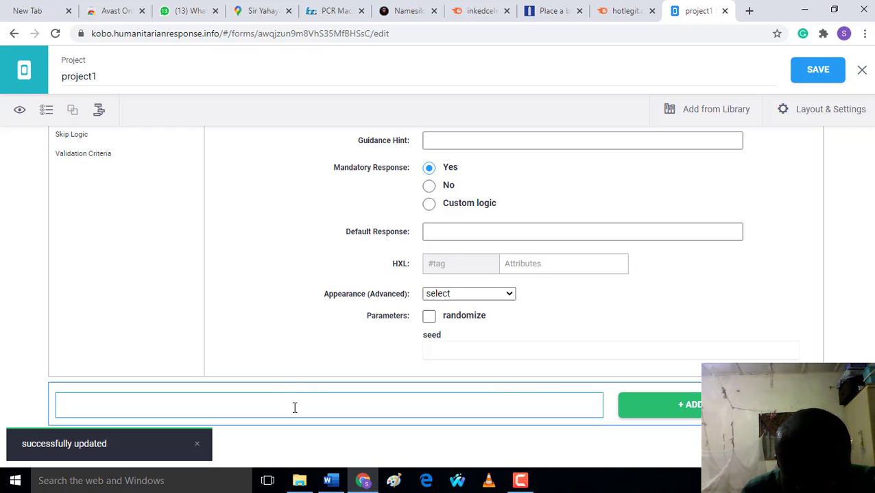
- Add a Photo-type question labelled 'Photograph', then start another question below it
type("Picty")
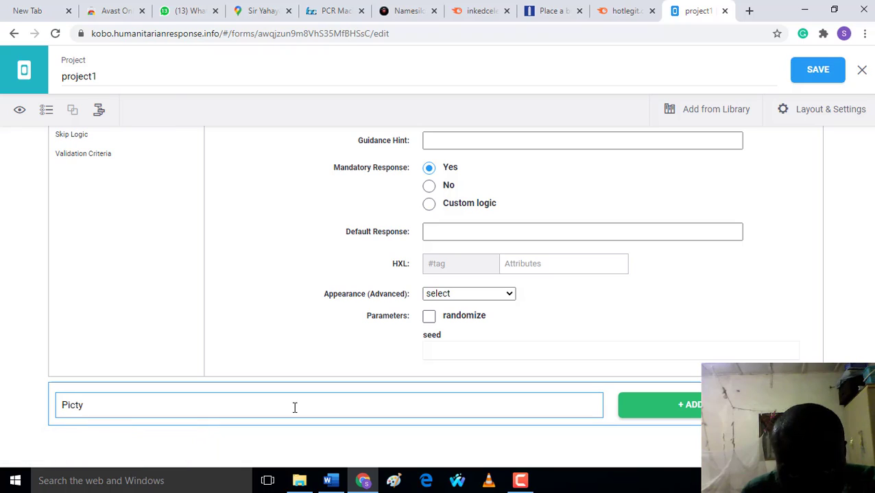
key("BackSpace")
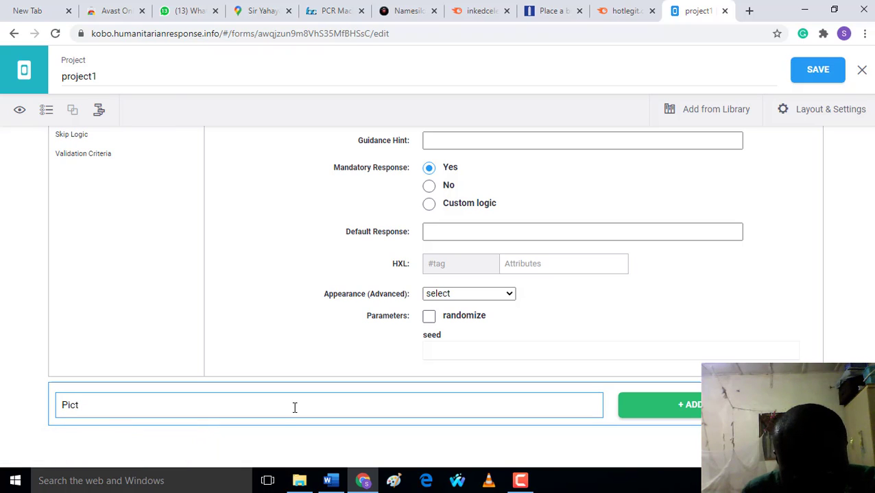
key("ctrl+a")
type("Ph")
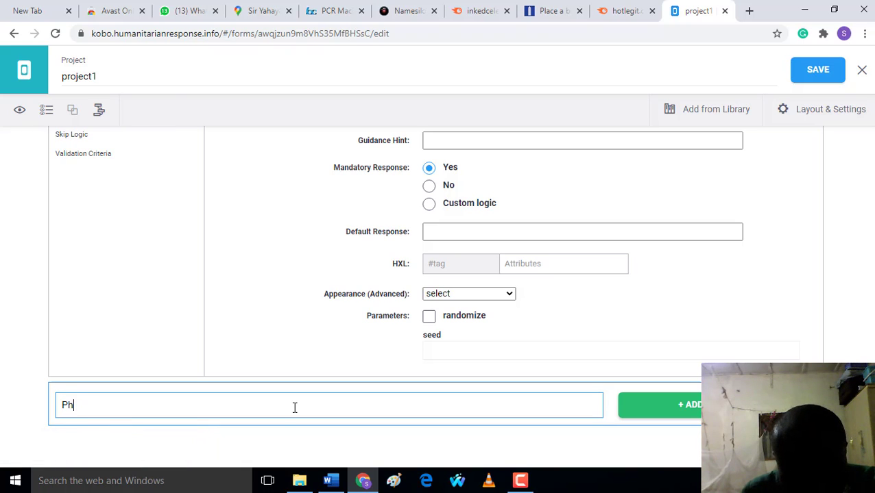
type("otog")
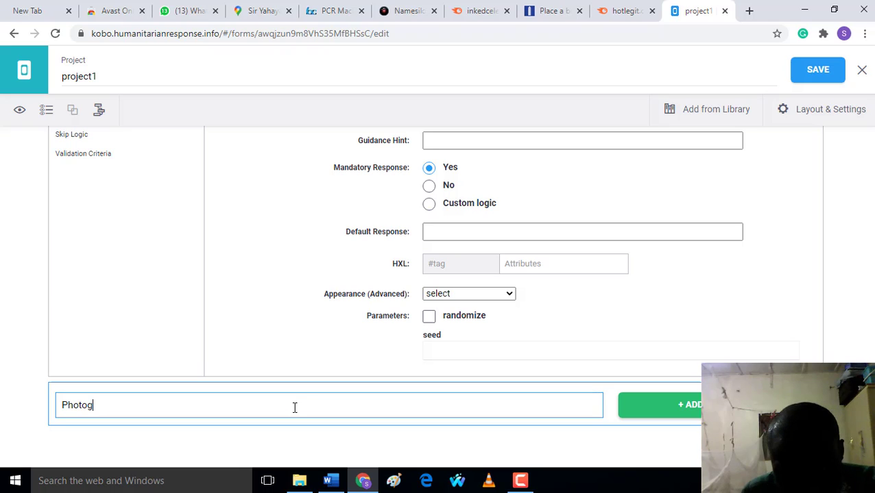
type("raph")
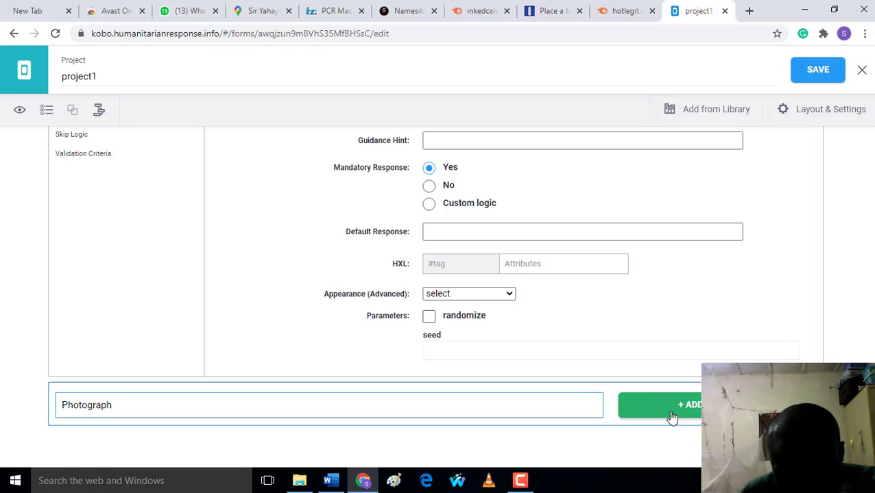
left_click(670, 413)
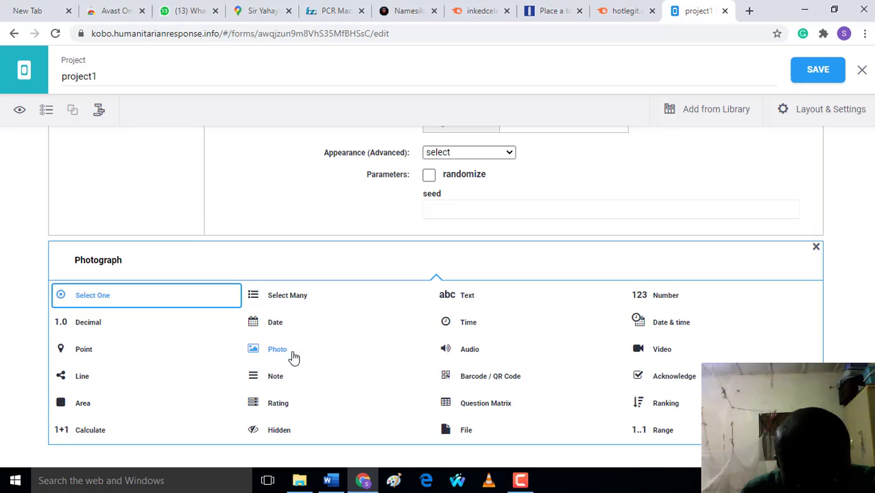
left_click(277, 353)
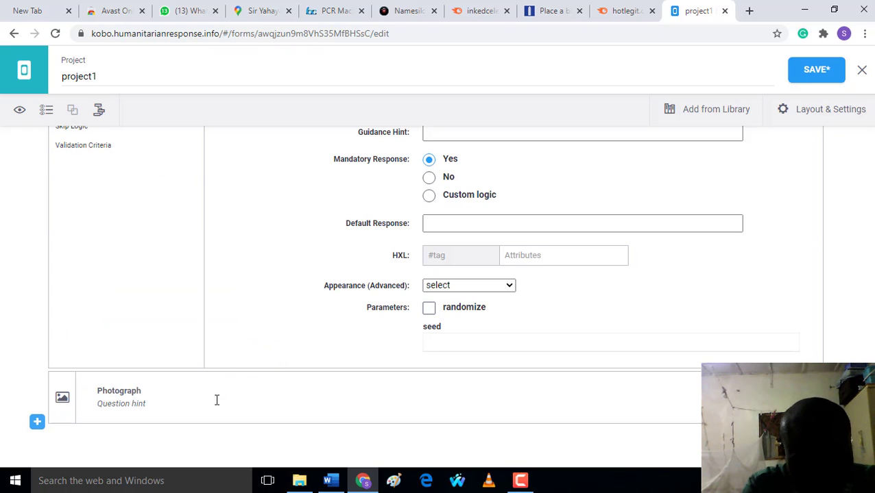
left_click(37, 422)
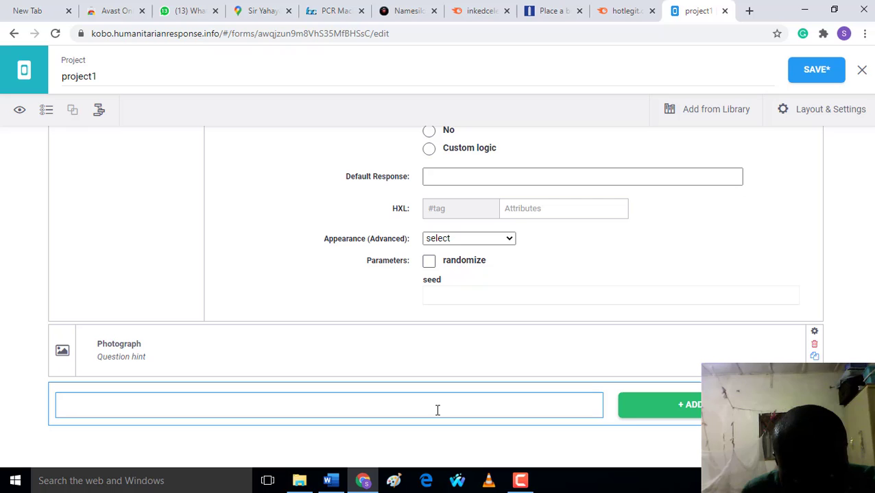
left_click(623, 411)
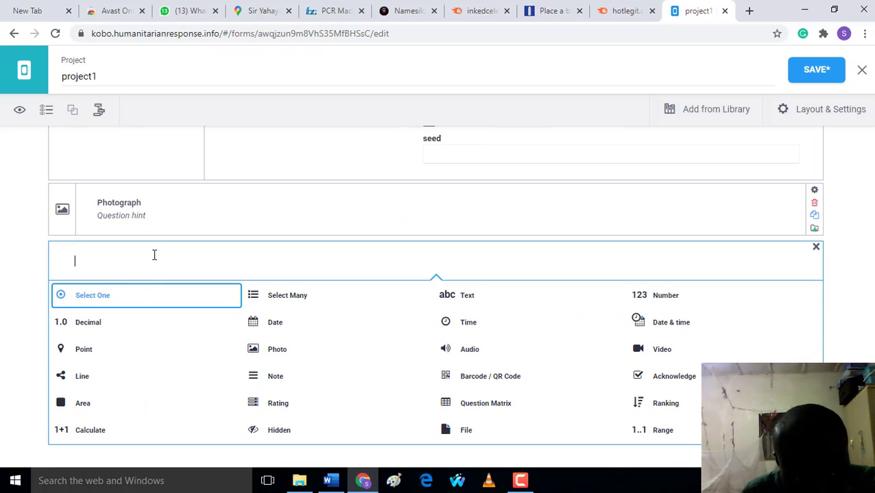
- Label the new question 'Location' and make it a Point question
type("Location")
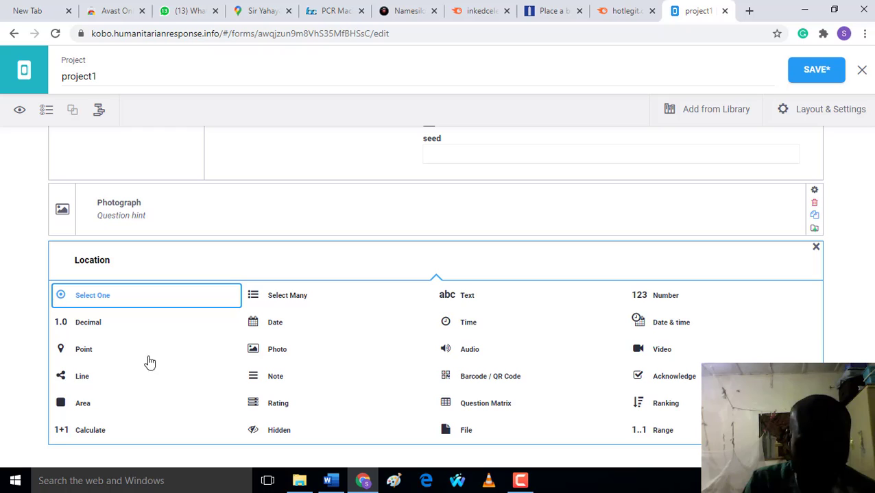
left_click(99, 359)
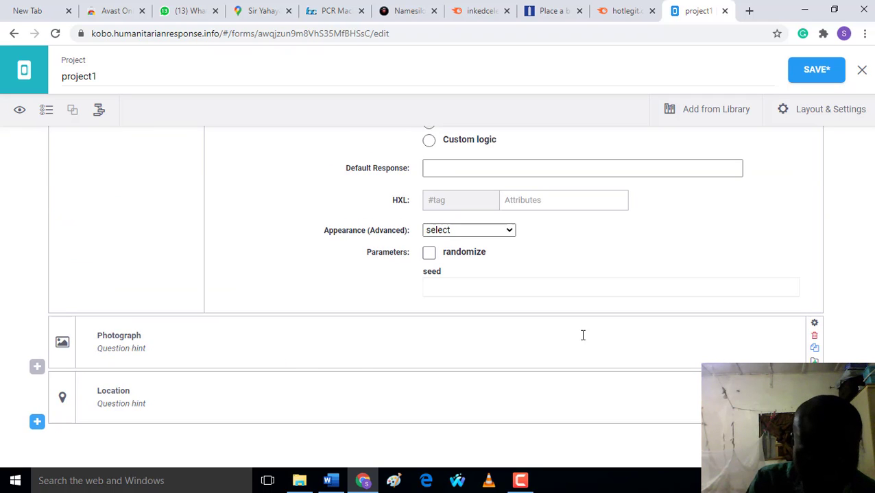
scroll(578, 337, "up", 5)
- Save the project1 form and open its Form Preview
scroll(578, 334, "up", 10)
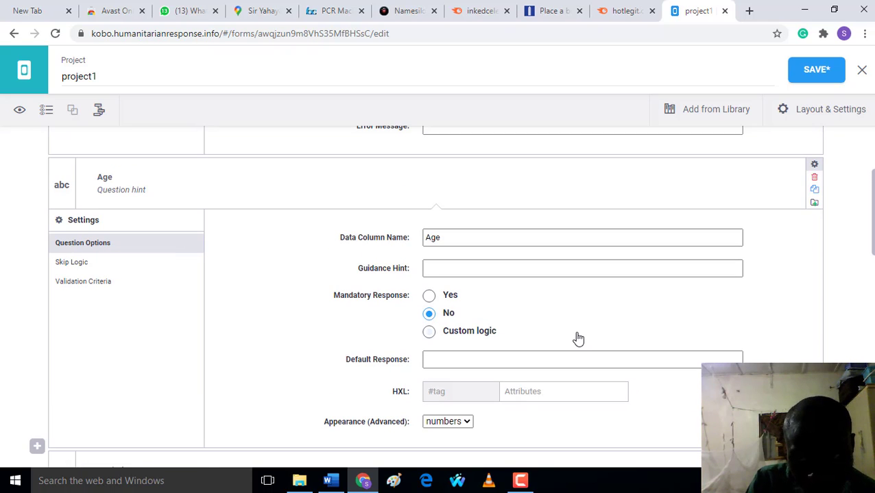
scroll(576, 336, "up", 2)
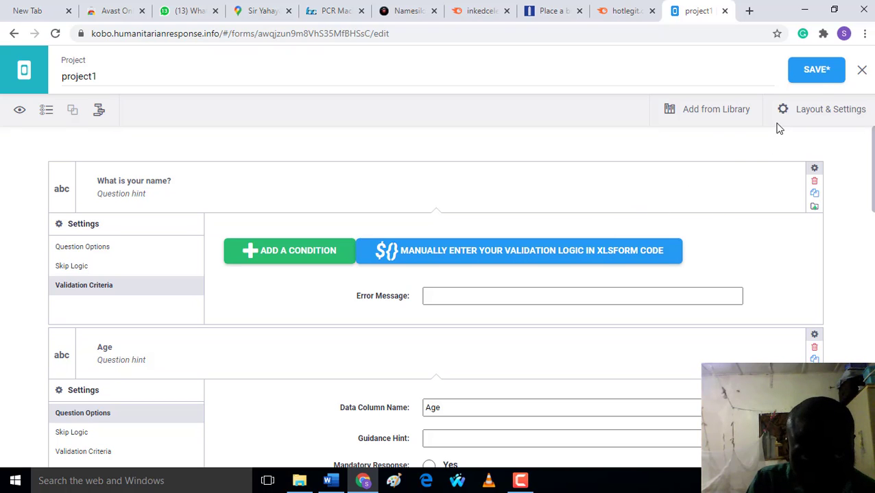
left_click(816, 77)
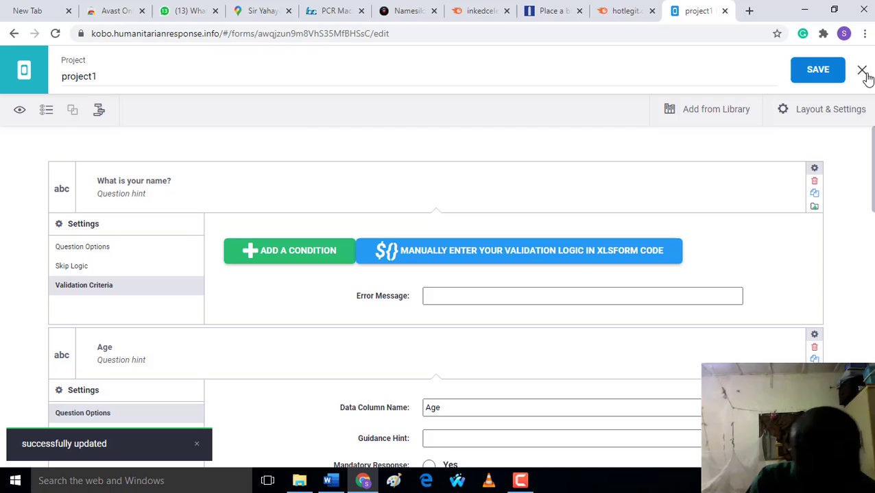
left_click(19, 110)
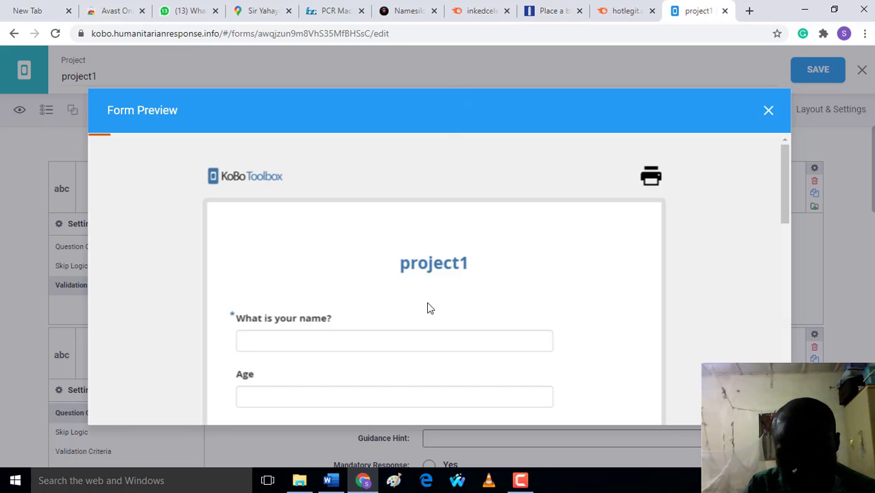
- Try the name and Age answer fields in the preview
scroll(458, 297, "down", 2)
left_click(335, 207)
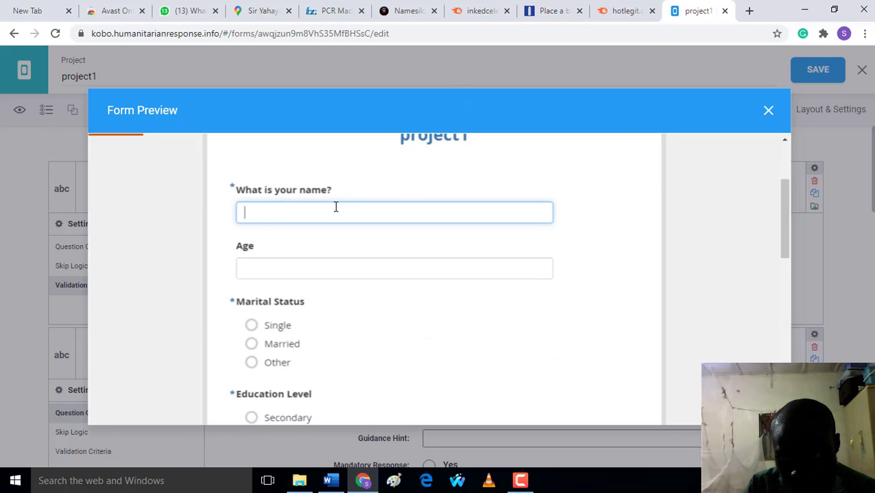
left_click(231, 185)
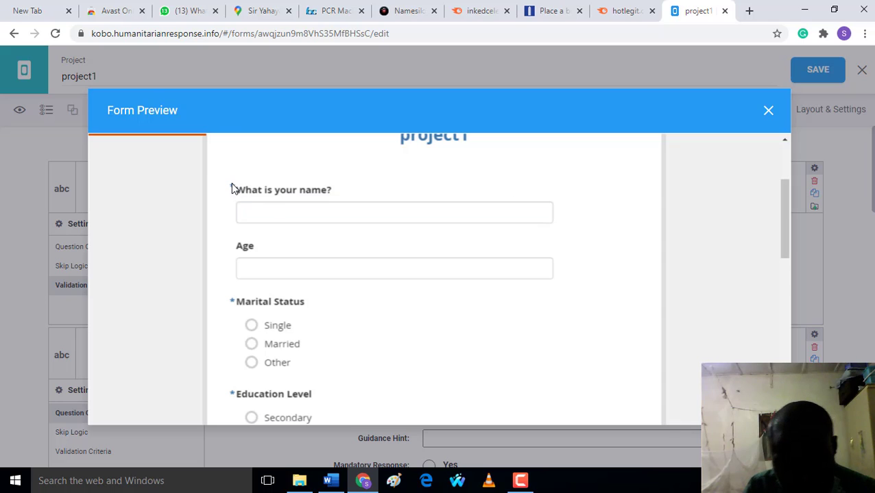
double_click(227, 183)
left_click(226, 183)
left_click(288, 267)
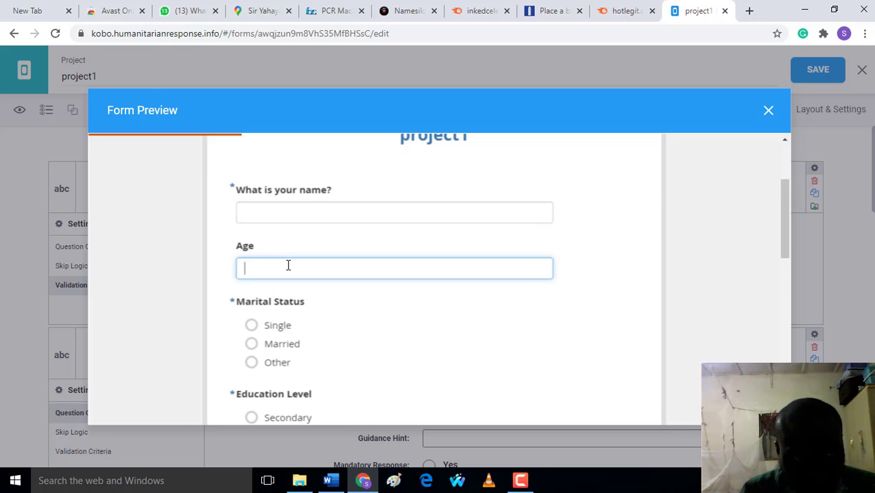
- Scroll down to the Location map, close the preview and save the form
scroll(287, 271, "down", 3)
scroll(281, 245, "down", 4)
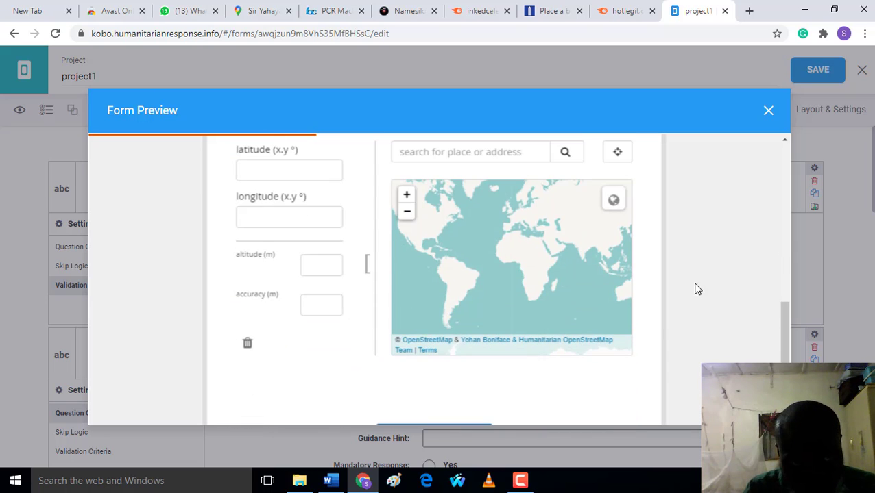
left_click(768, 110)
left_click(818, 71)
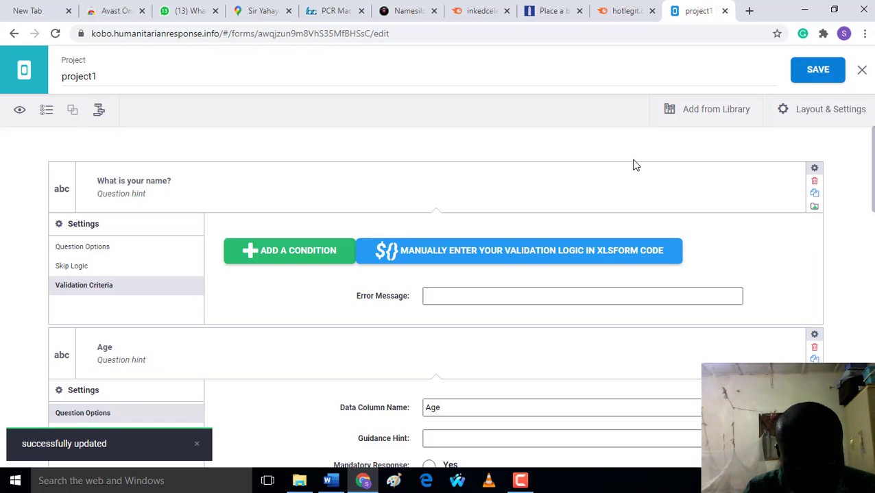
- Close the editor and review project1's Draft listing, settings and form summary
left_click(863, 72)
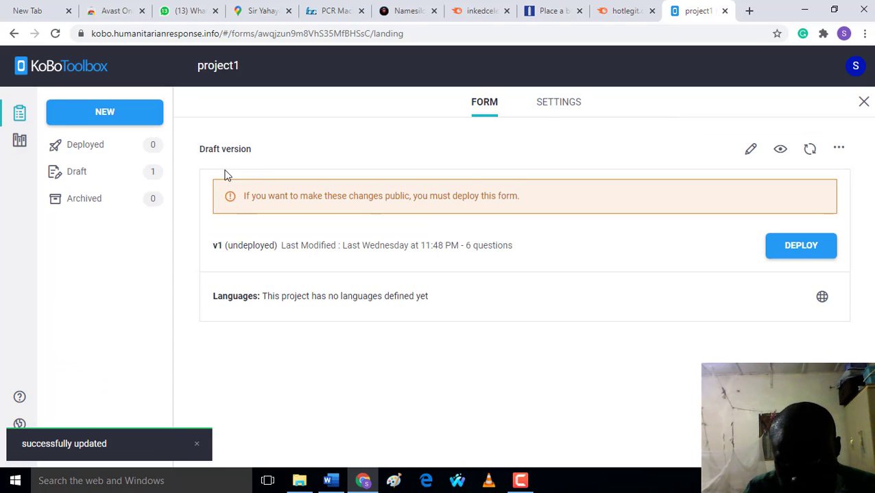
left_click(92, 174)
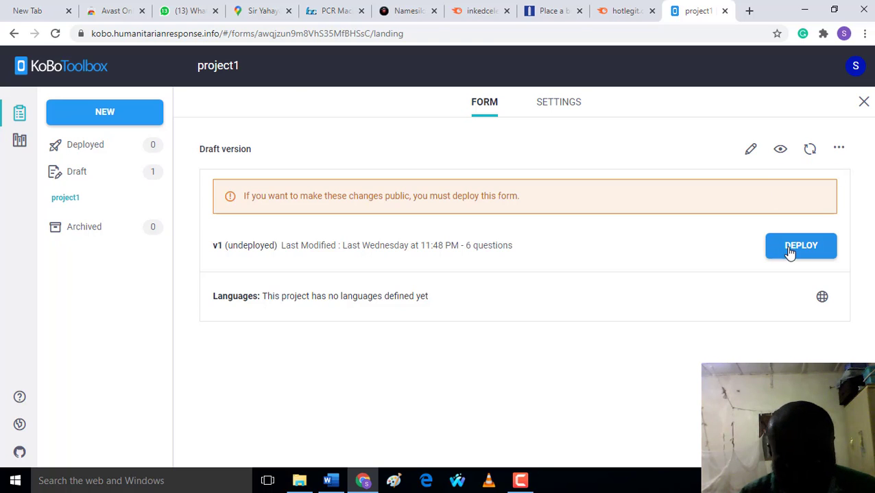
left_click(589, 100)
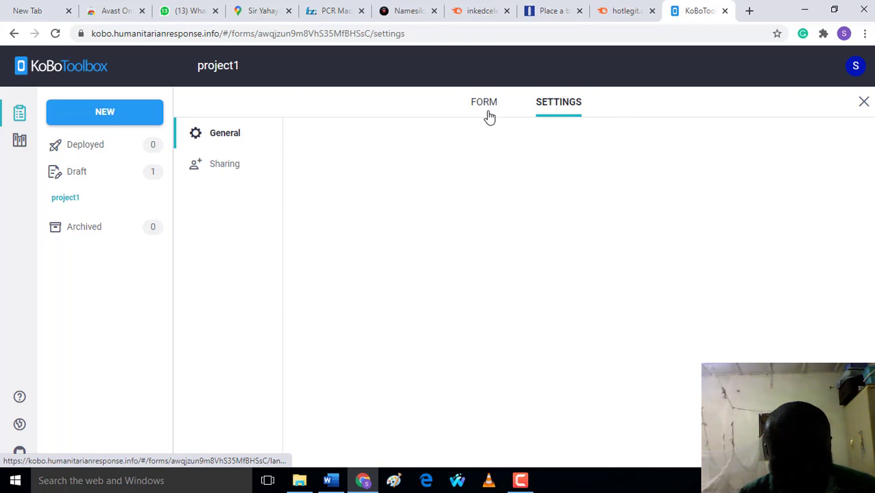
left_click(489, 116)
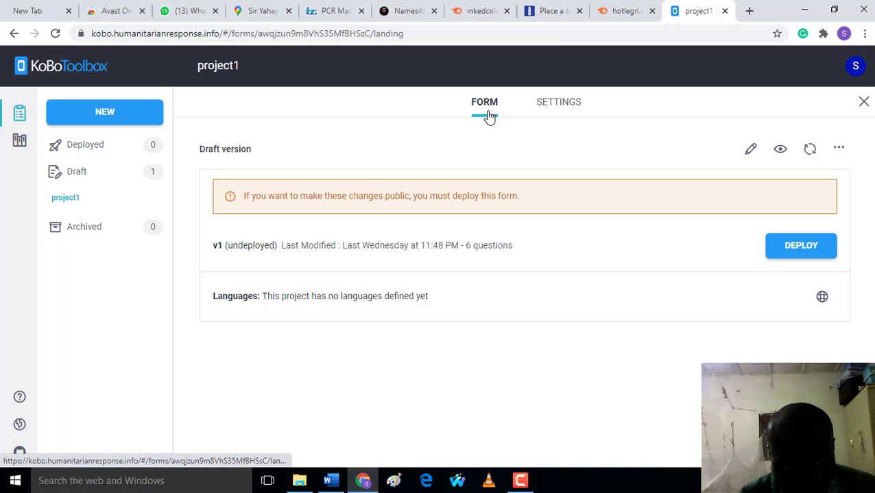
- Deploy project1 and check the collection methods, keeping Online-Offline (multiple submission)
left_click(802, 246)
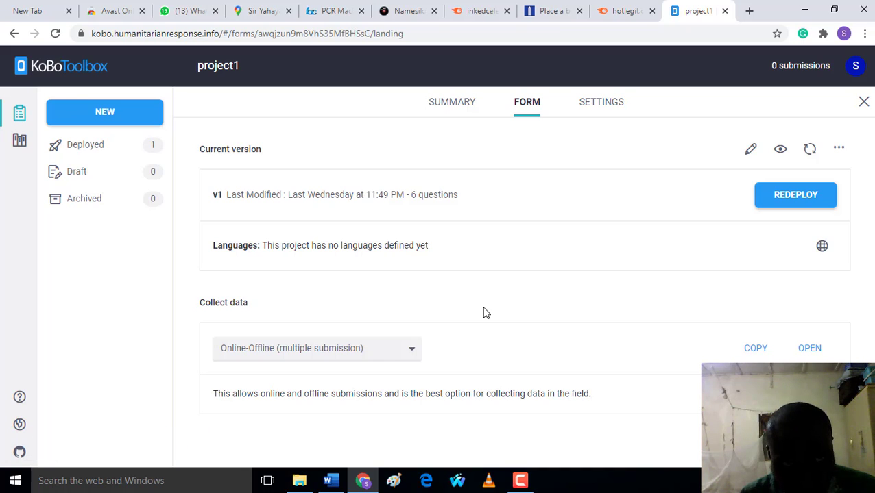
left_click(410, 354)
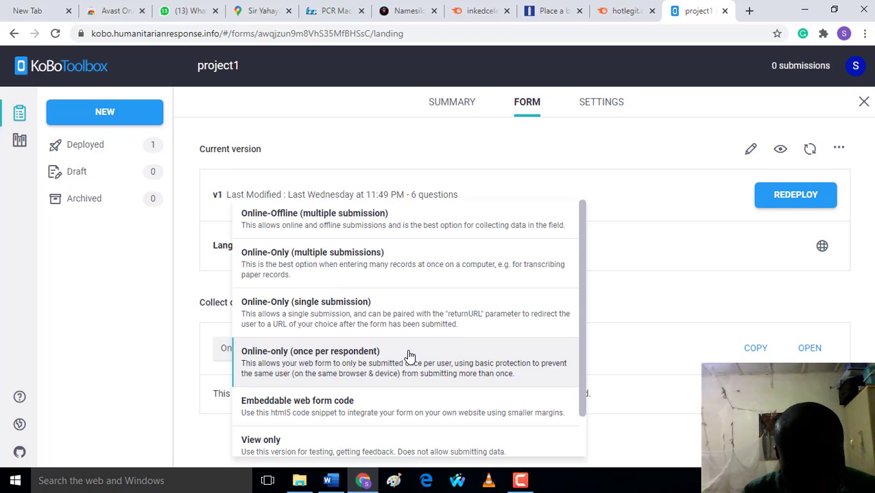
scroll(412, 356, "down", 1)
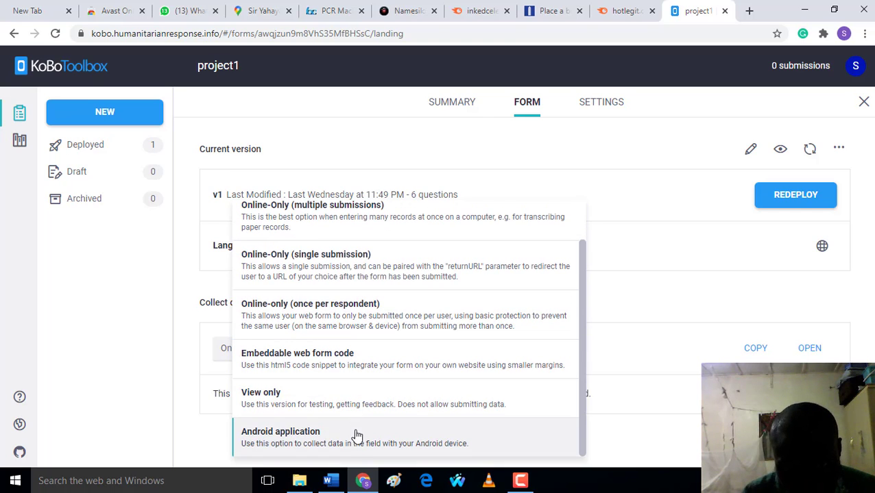
left_click(669, 281)
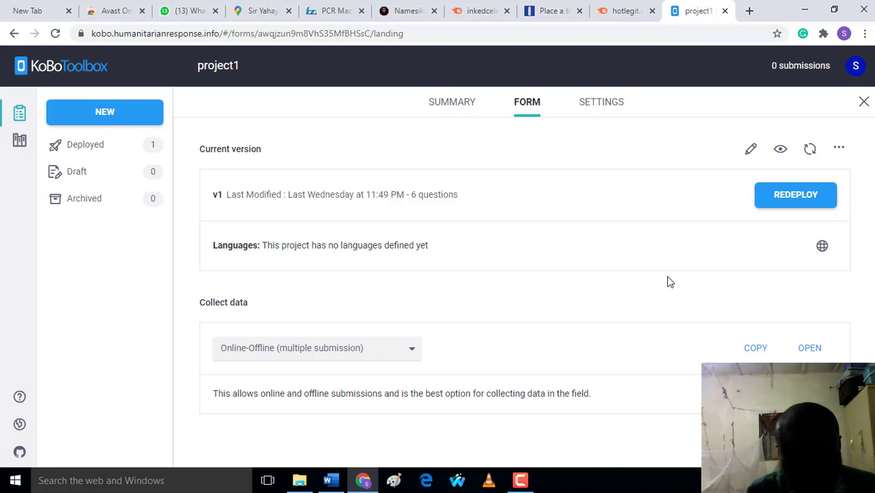
left_click(520, 481)
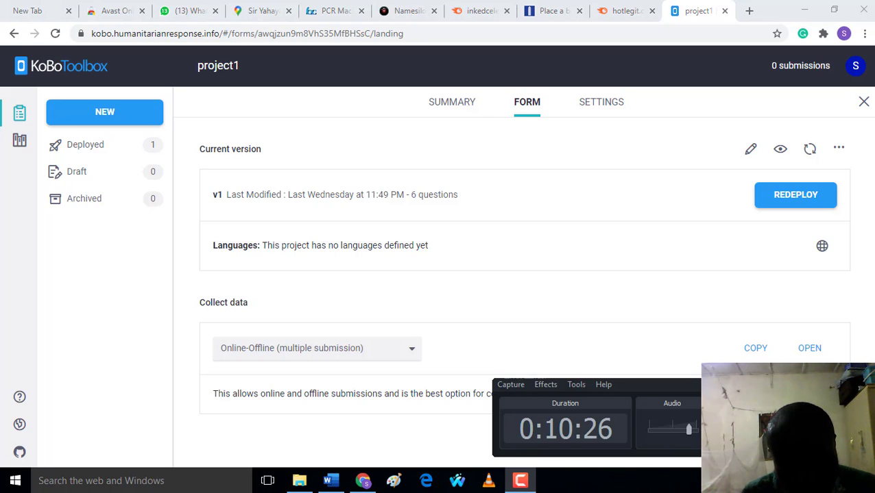
left_click(619, 342)
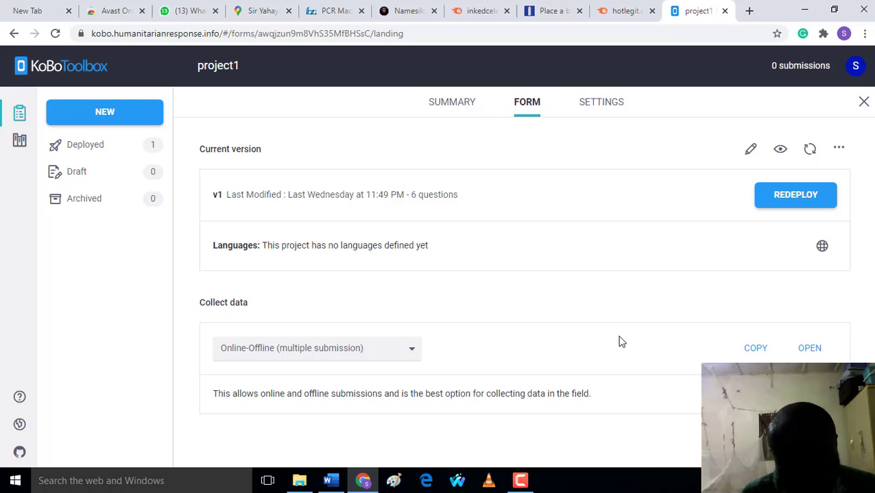